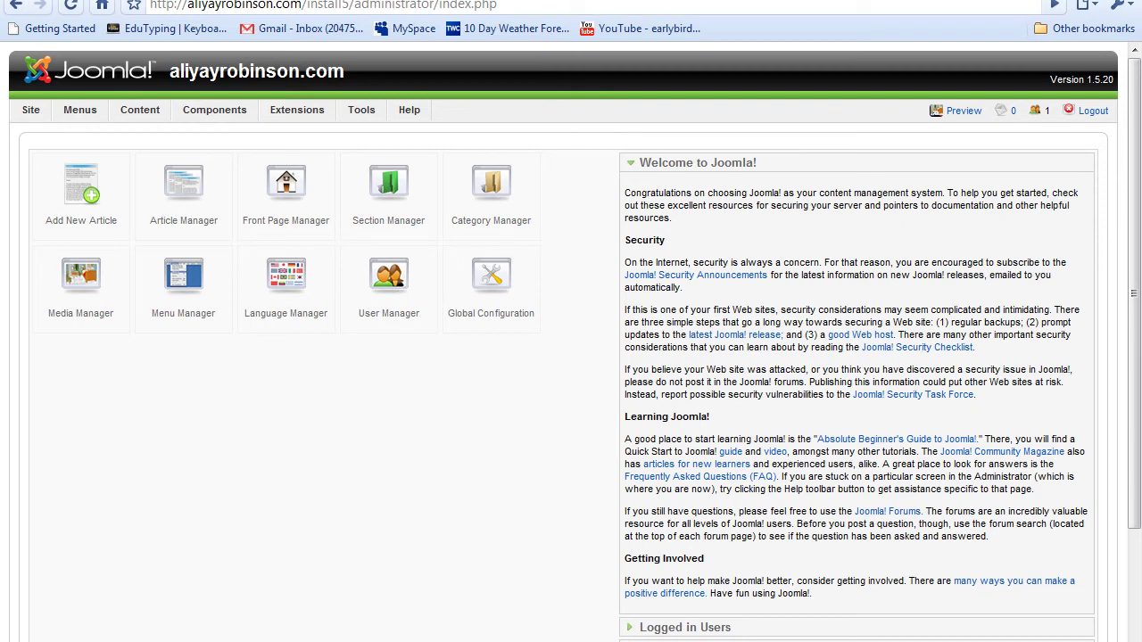
Browse the TemplateMonster, ThemeForest and SiteGround pages, scrolling SiteGround's Joomla 1.5 list to Newest Additions
{"action": "left_click", "coordinate": [568, 0]}
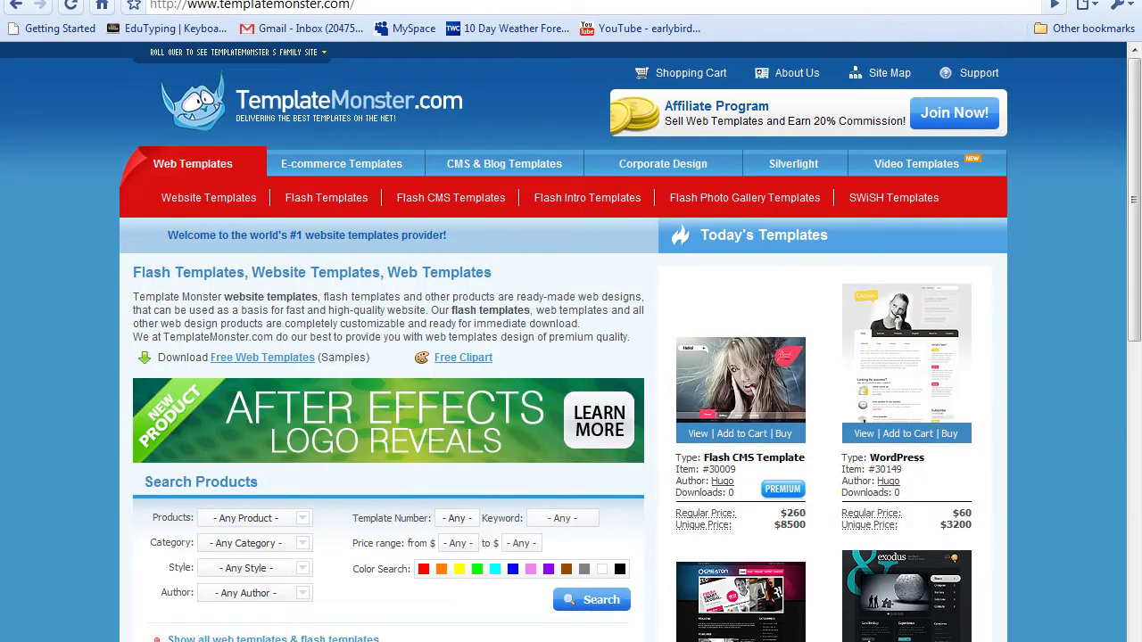
{"action": "left_click", "coordinate": [332, 0]}
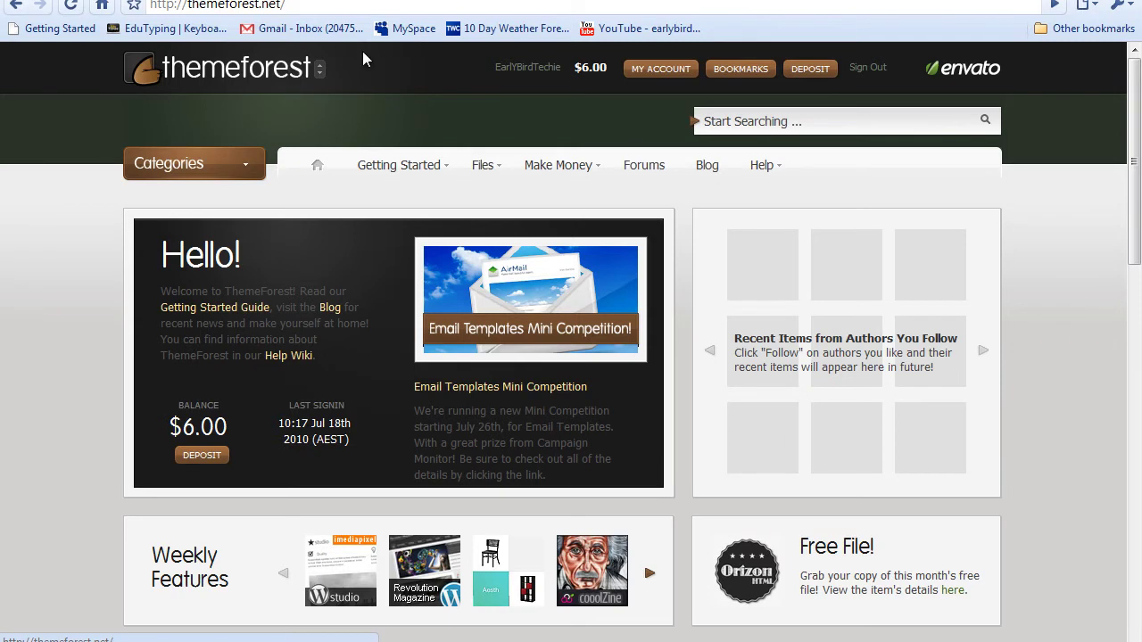
{"action": "left_click", "coordinate": [580, 0]}
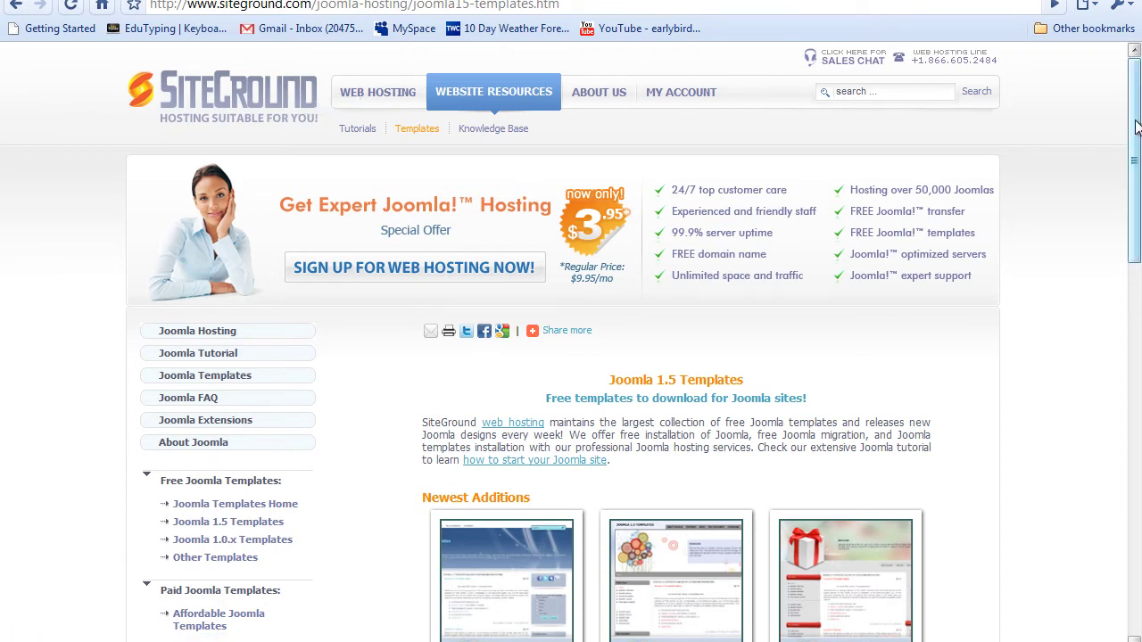
{"action": "left_click_drag", "start_coordinate": [1134, 120], "coordinate": [1139, 231]}
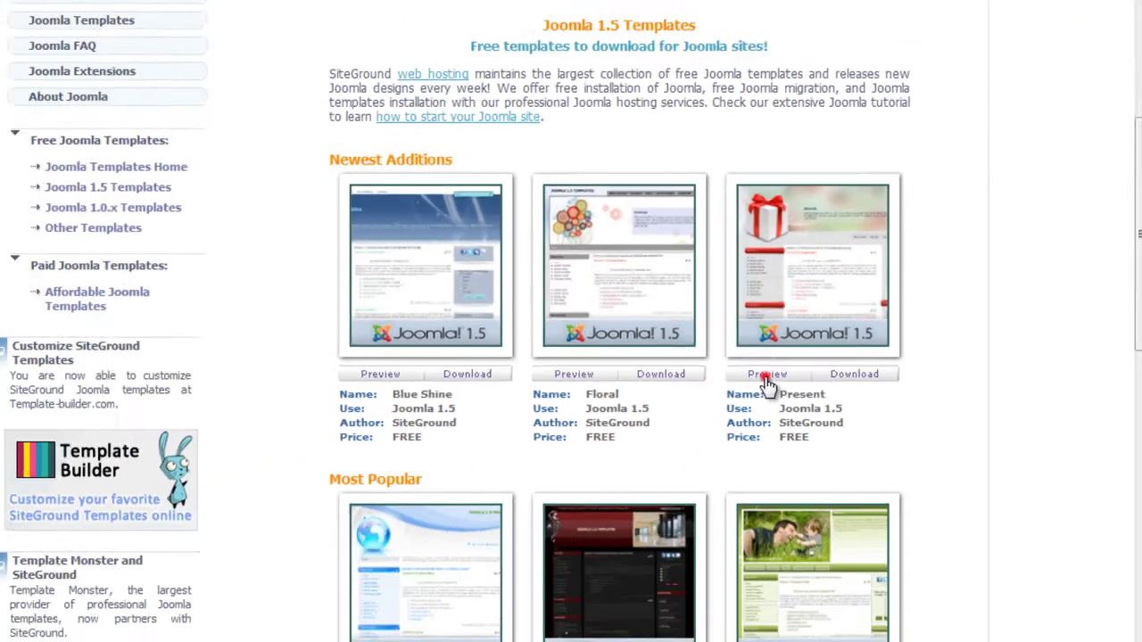
Preview the Present template's demo, return to the gallery, and start Present's free download
{"action": "left_click", "coordinate": [767, 378]}
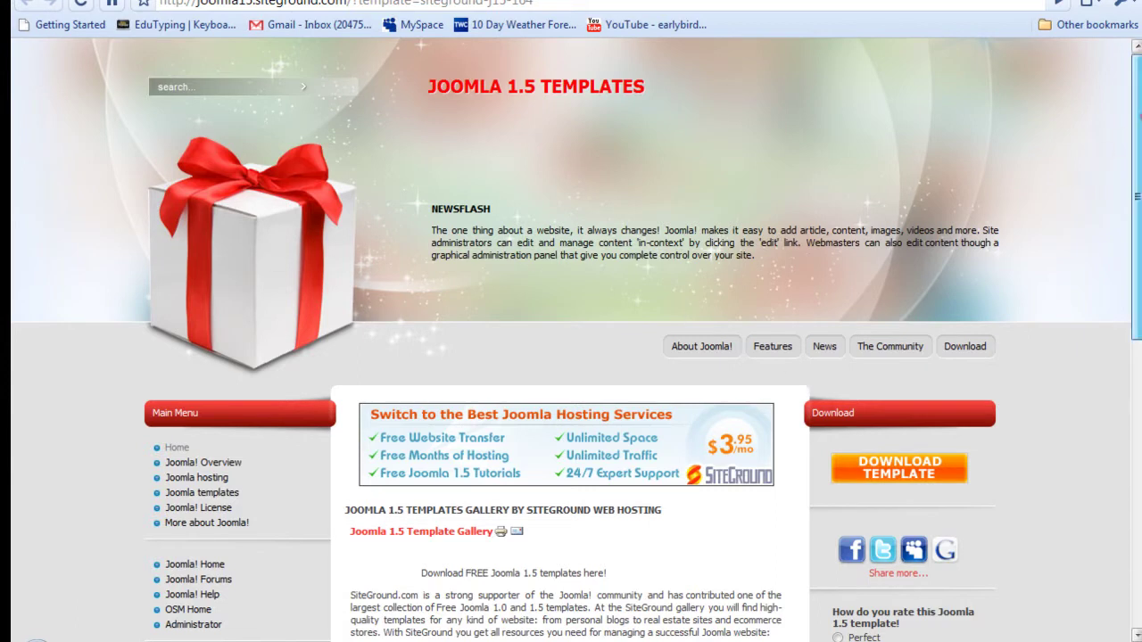
{"action": "mouse_move", "coordinate": [1137, 123]}
{"action": "left_mouse_down"}
{"action": "mouse_move", "coordinate": [1137, 327]}
{"action": "mouse_move", "coordinate": [1138, 113]}
{"action": "left_mouse_up"}
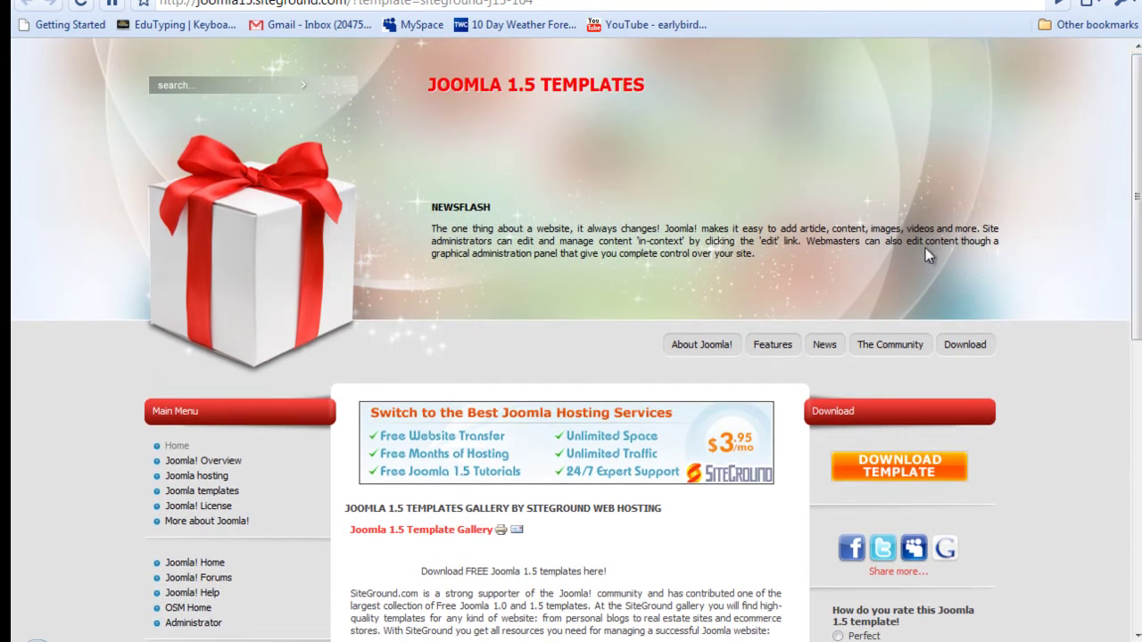
{"action": "key", "text": "alt+Left"}
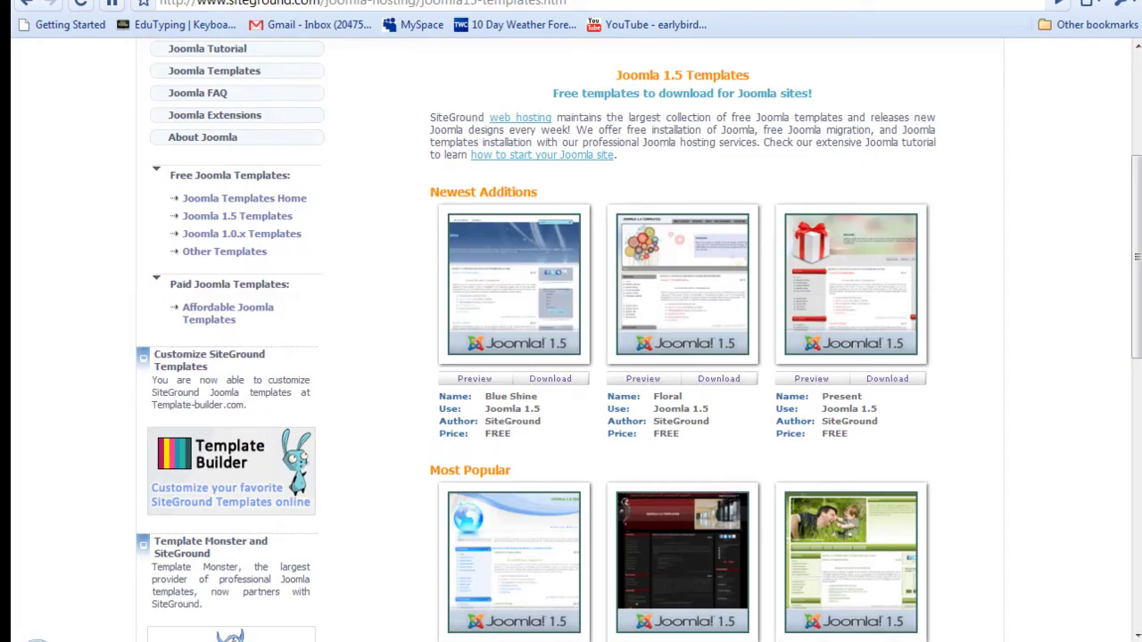
{"action": "left_click", "coordinate": [888, 379]}
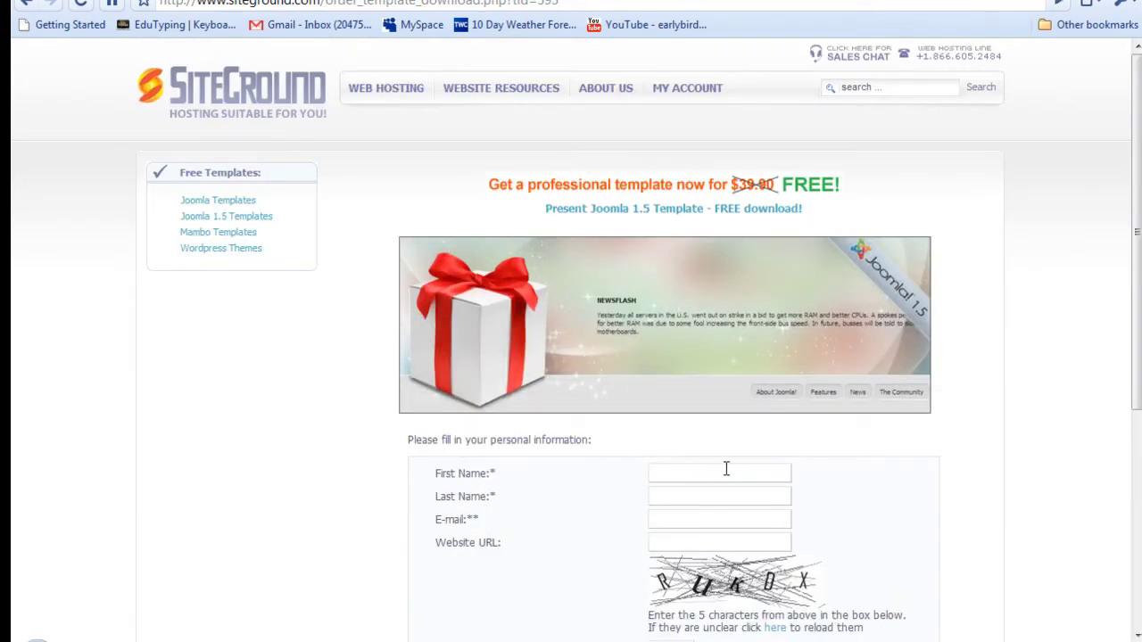
Fill in the first name, last name and e-mail address using autocomplete suggestions
{"action": "left_click", "coordinate": [727, 472]}
{"action": "type", "text": "al"}
{"action": "left_click", "coordinate": [737, 493]}
{"action": "left_click", "coordinate": [735, 497]}
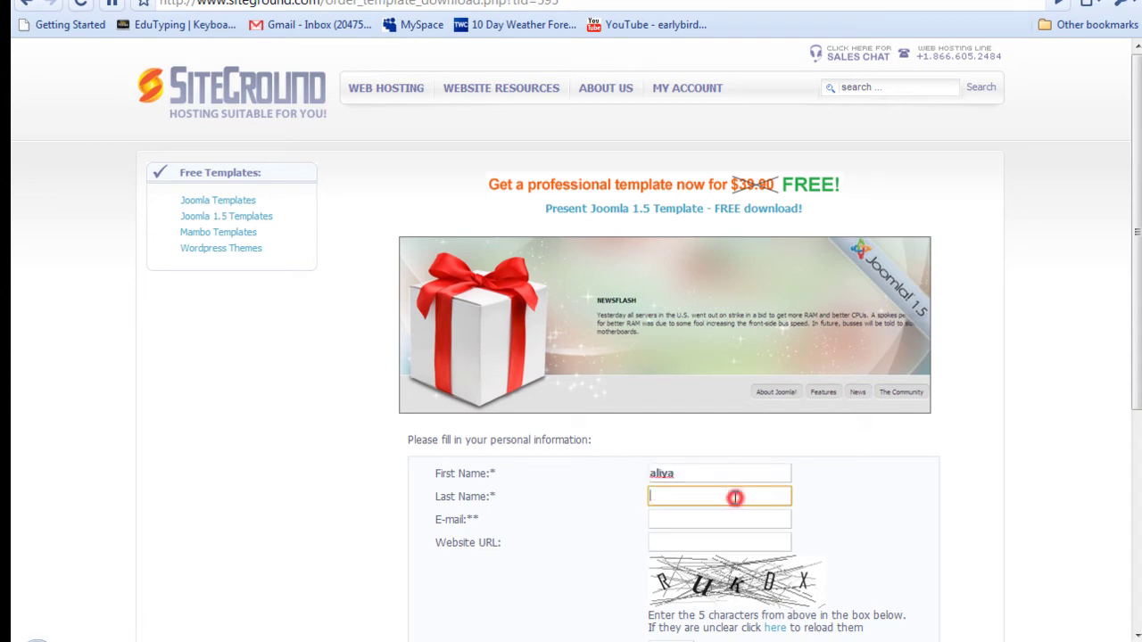
{"action": "type", "text": "r"}
{"action": "left_click", "coordinate": [731, 514]}
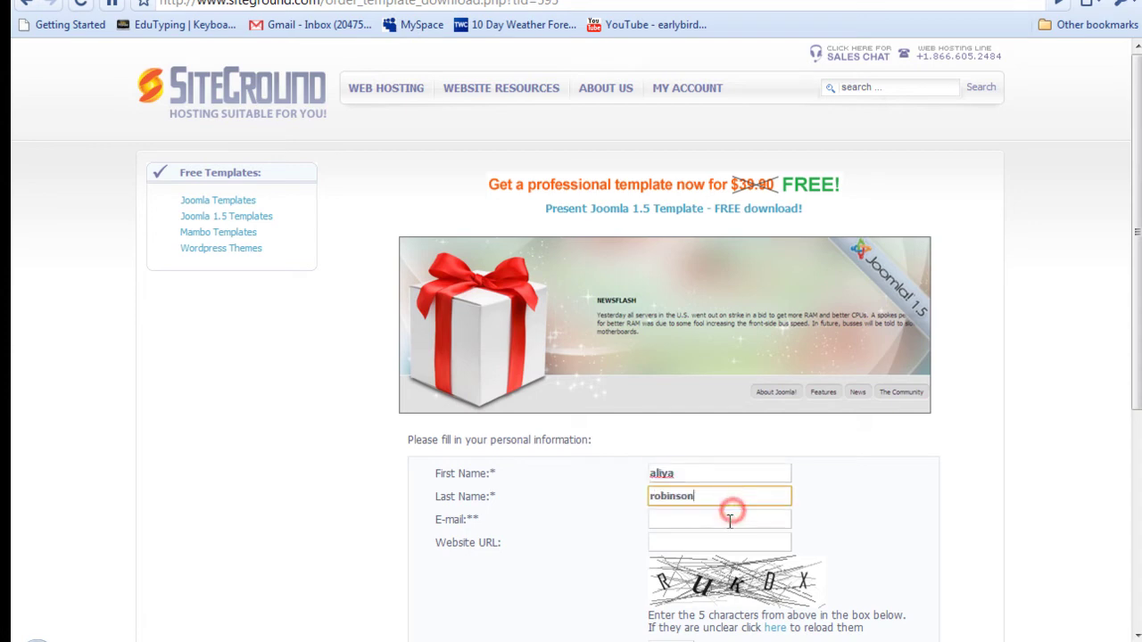
{"action": "left_click", "coordinate": [730, 519]}
{"action": "type", "text": "a"}
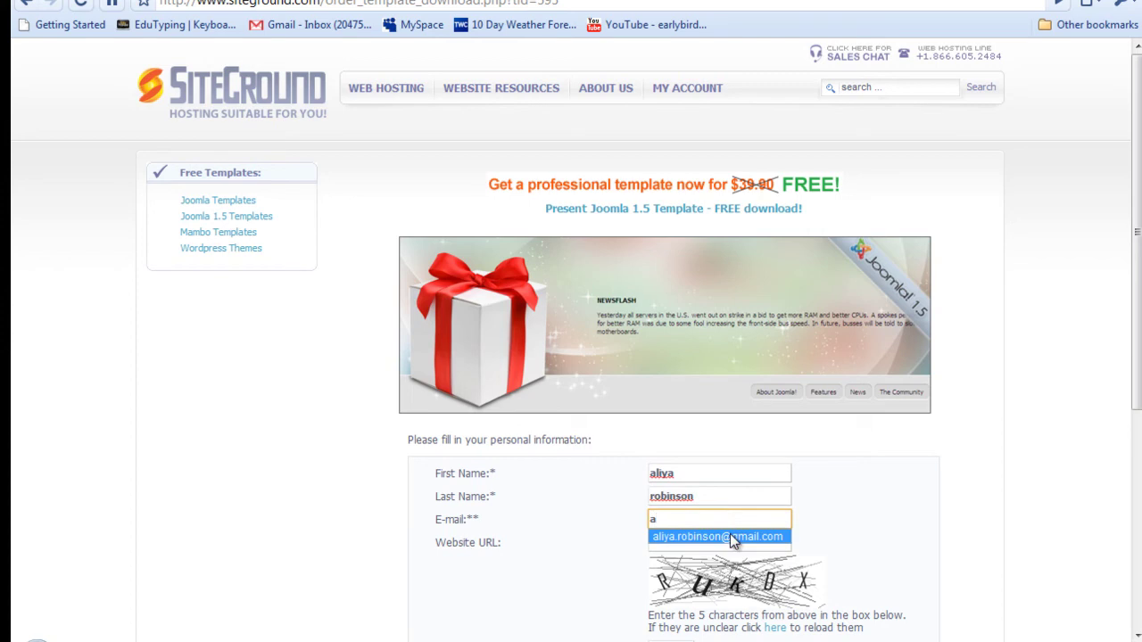
{"action": "left_click", "coordinate": [731, 536]}
{"action": "left_click", "coordinate": [731, 541]}
Enter the captcha validation code and submit the download request with PROCEED
{"action": "key", "text": "Tab"}
{"action": "key", "text": "Tab"}
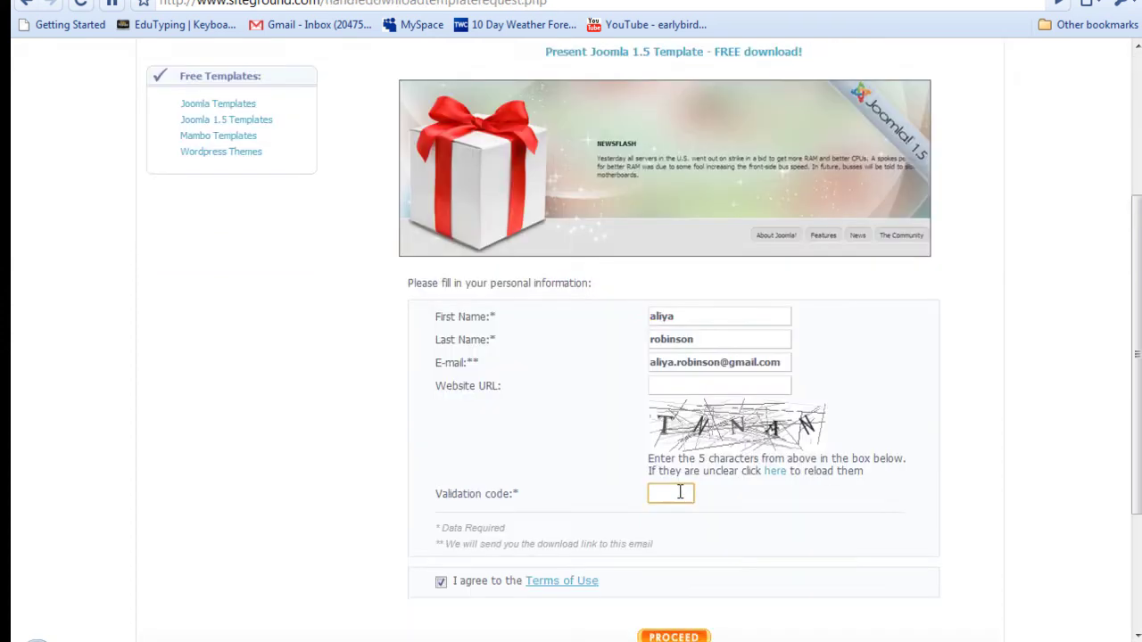
{"action": "type", "text": "TNNAN"}
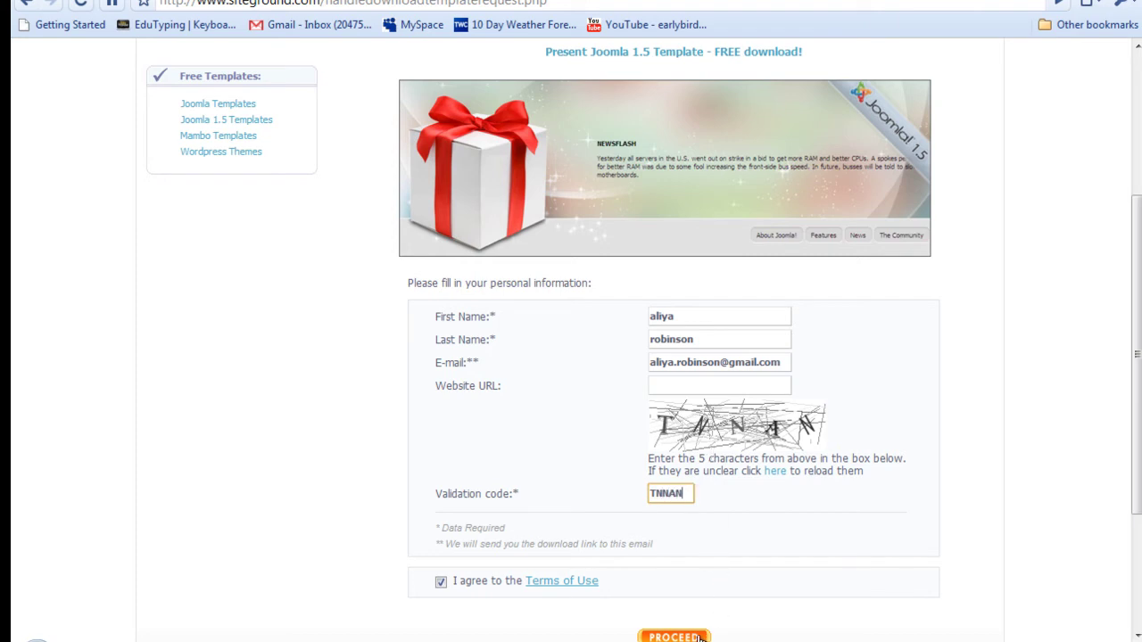
{"action": "left_click", "coordinate": [704, 637]}
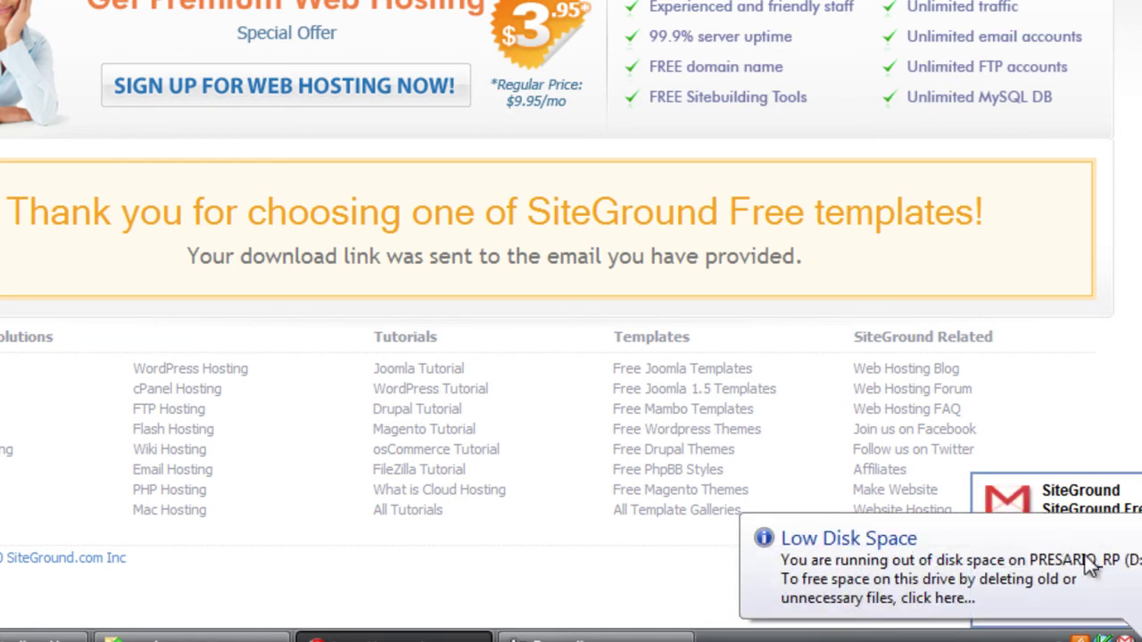
Dismiss the low-disk-space warning, switch to Gmail and open SiteGround's Present template e-mail
{"action": "left_click", "coordinate": [1131, 533]}
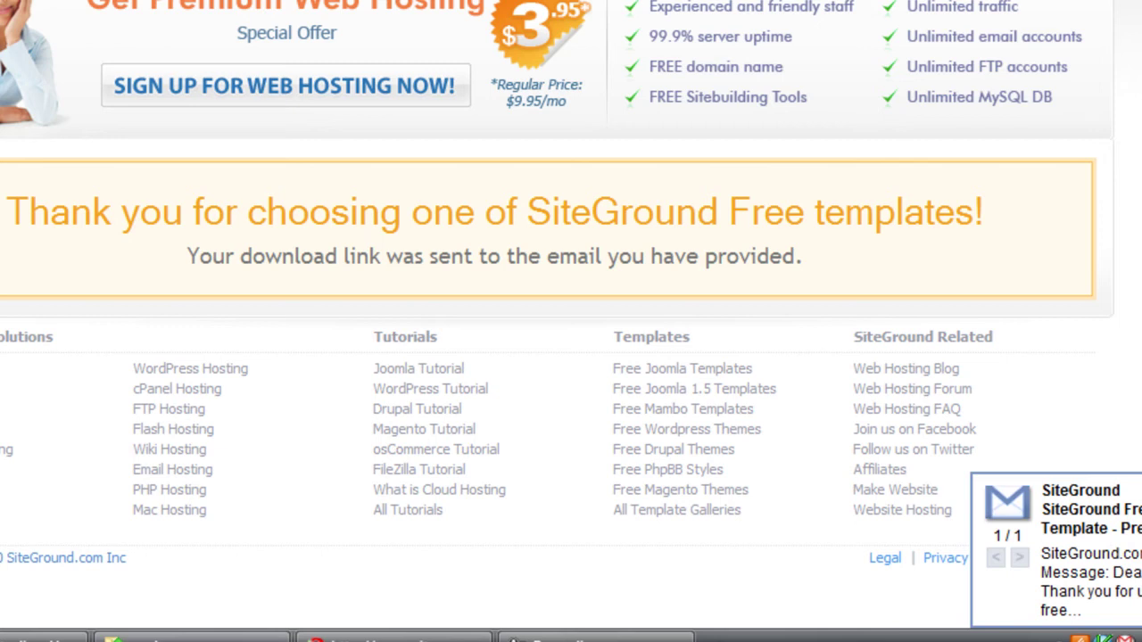
{"action": "key", "text": "alt+Tab"}
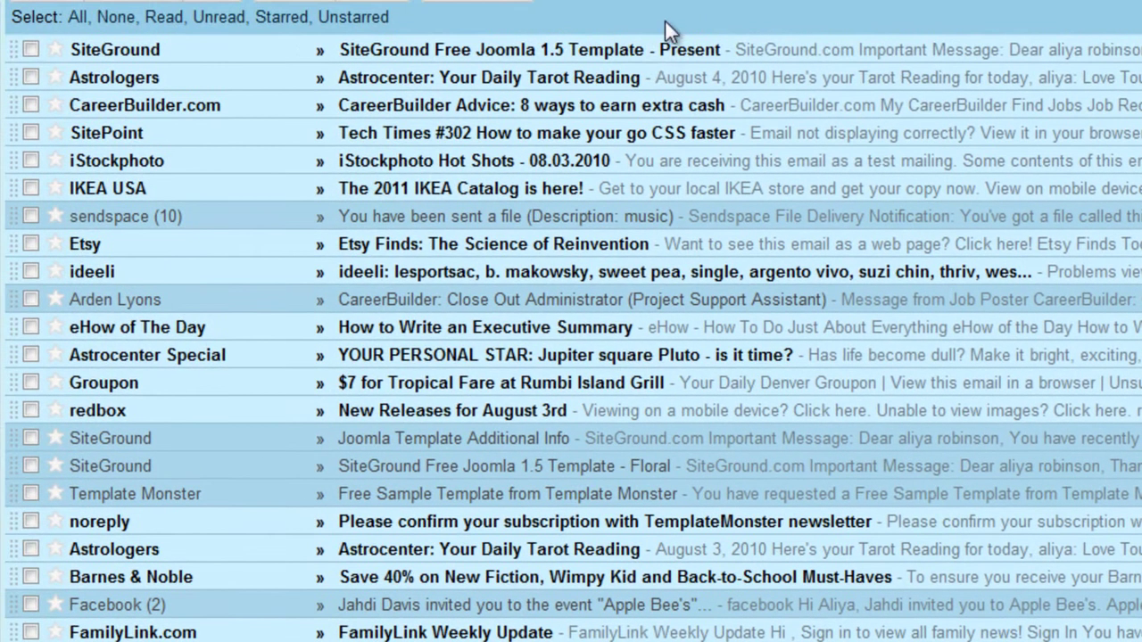
{"action": "left_click", "coordinate": [656, 53]}
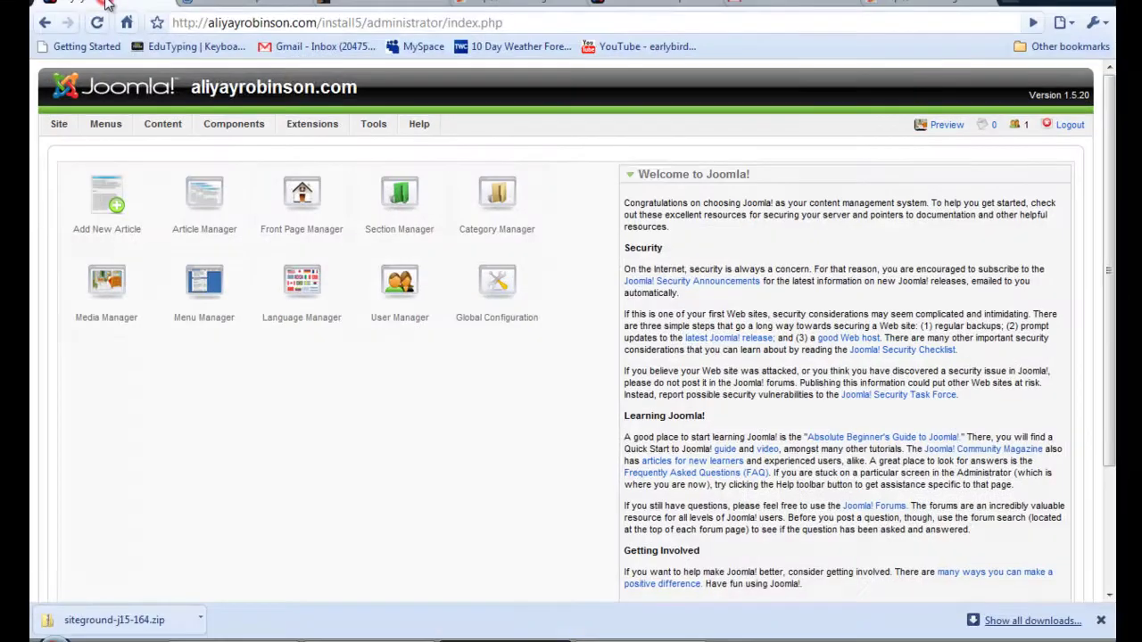
Check the installed site templates in Template Manager, then go to Extensions > Install/Uninstall
{"action": "mouse_move", "coordinate": [335, 132]}
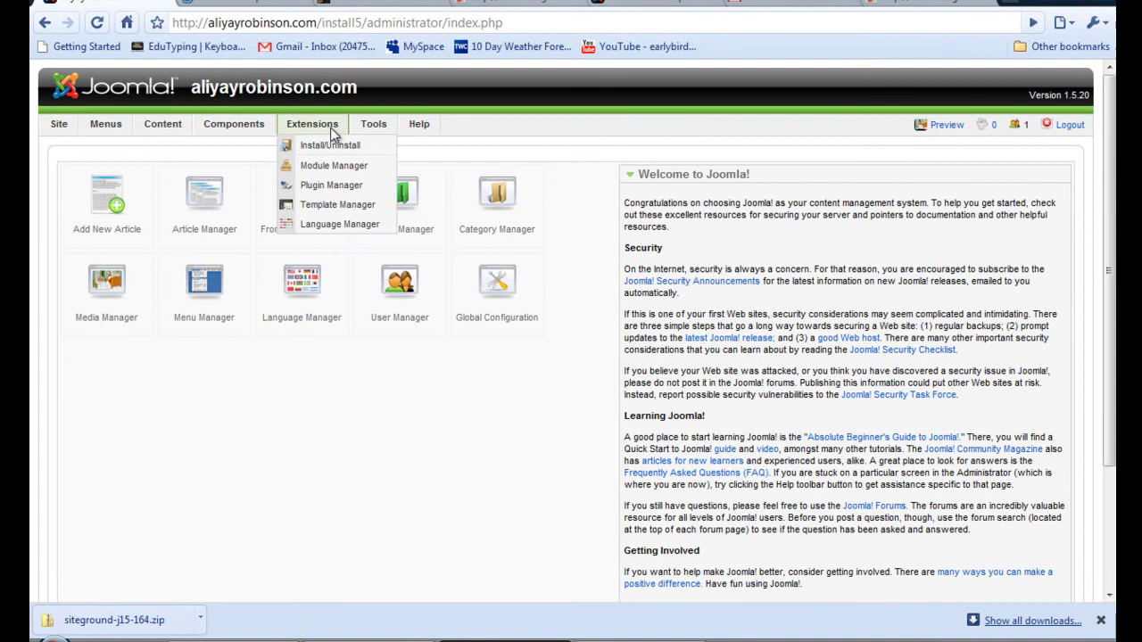
{"action": "left_click", "coordinate": [340, 211]}
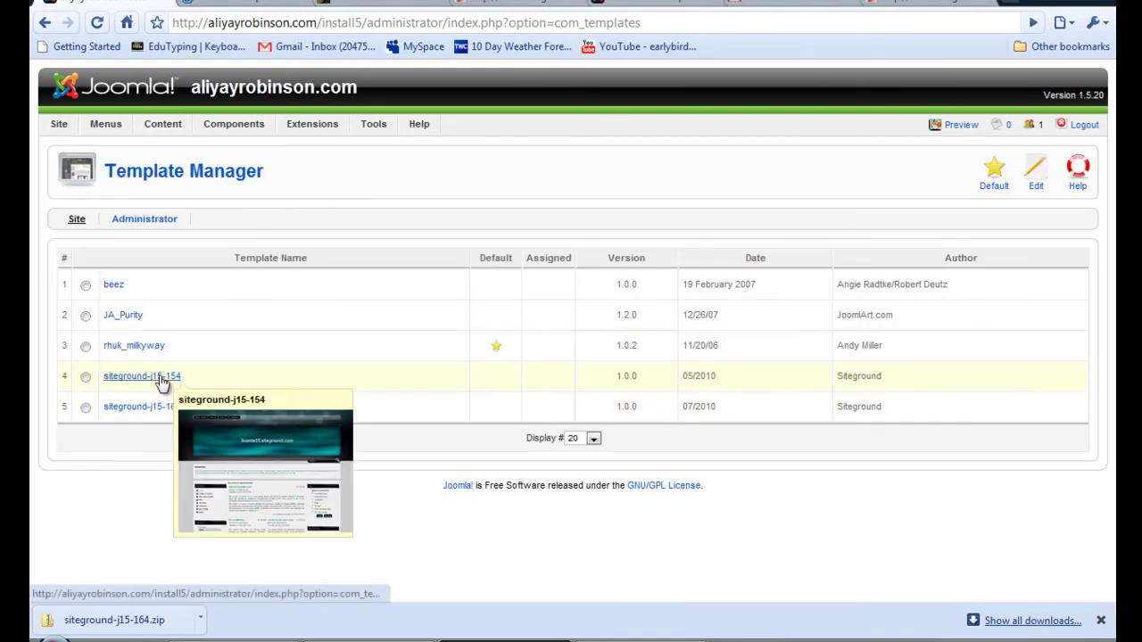
{"action": "mouse_move", "coordinate": [162, 412]}
{"action": "mouse_move", "coordinate": [160, 386]}
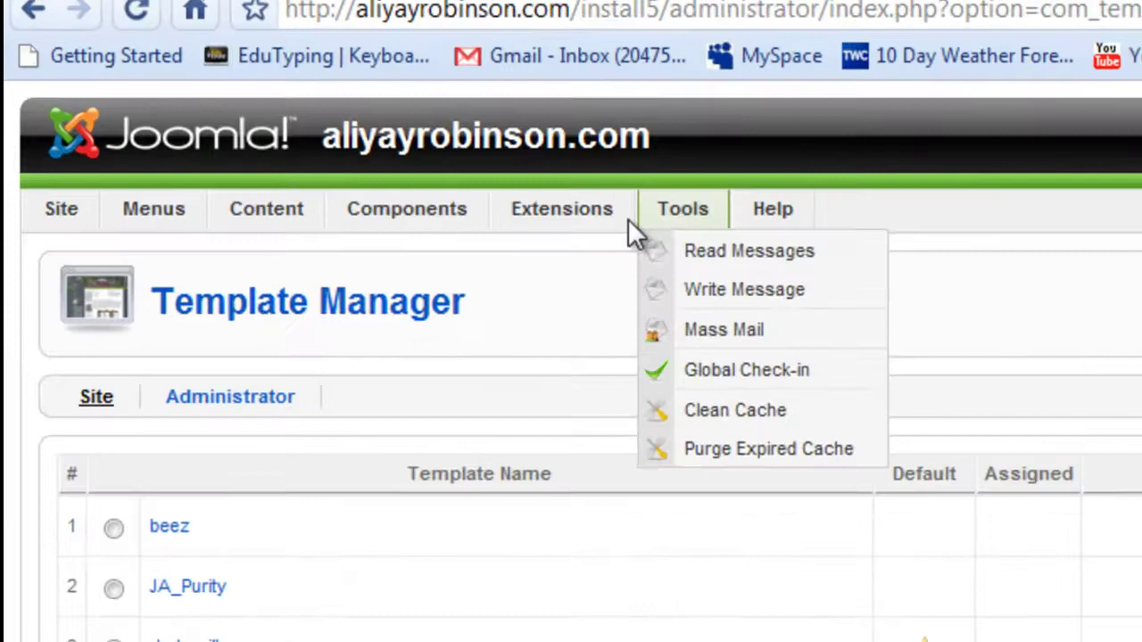
{"action": "mouse_move", "coordinate": [326, 130]}
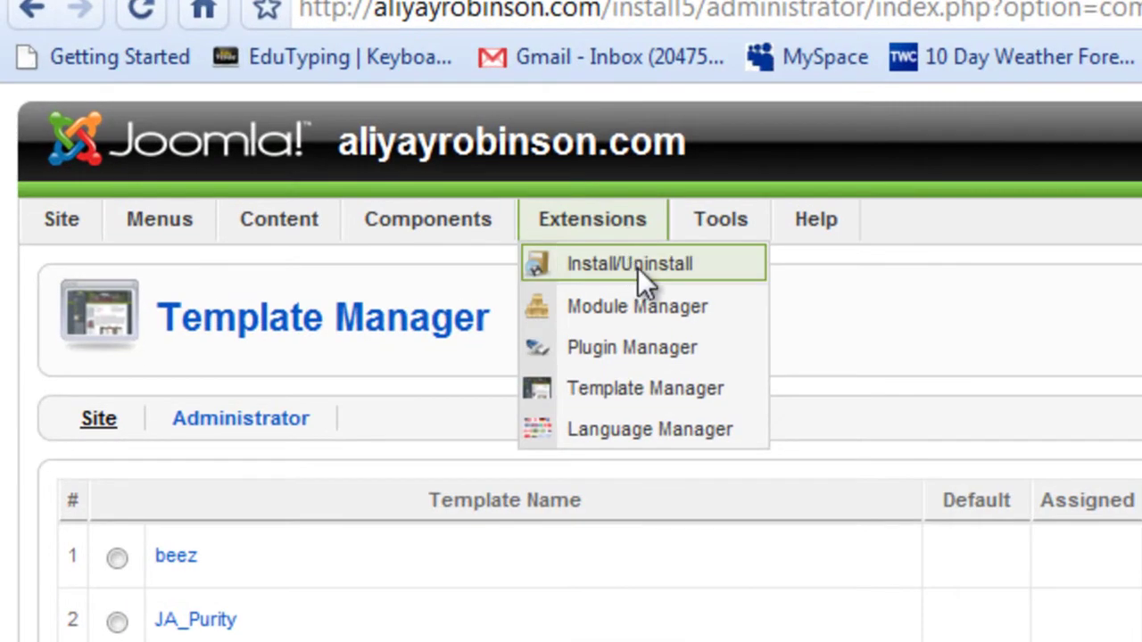
{"action": "left_click", "coordinate": [638, 267]}
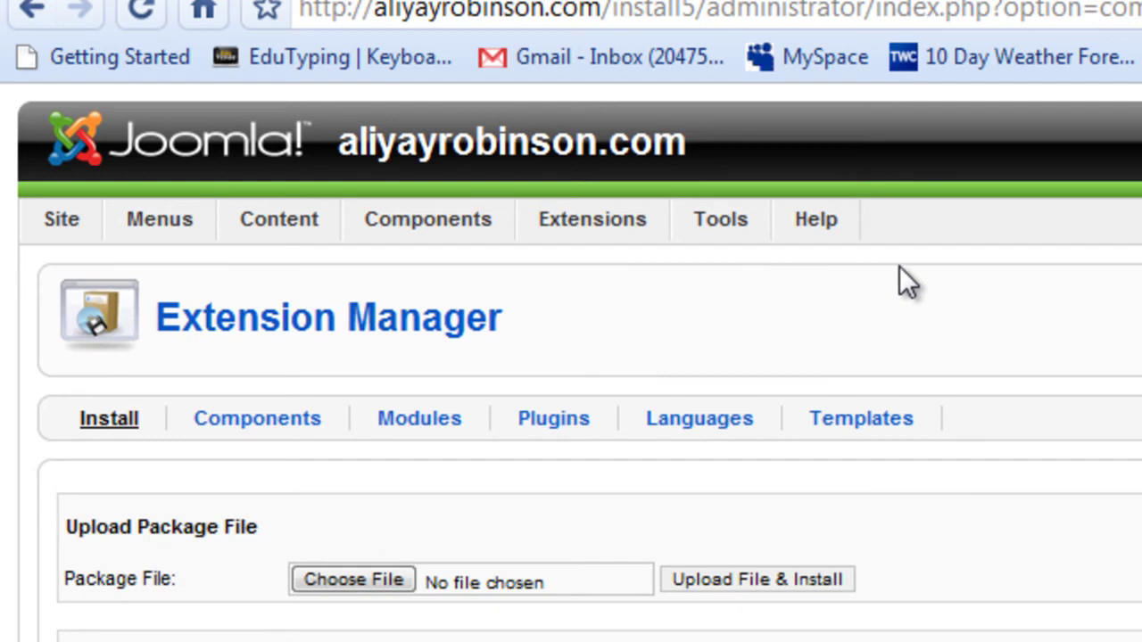
Choose siteground-j15-164.zip from the rac > Downloads folder as the package file
{"action": "left_click", "coordinate": [376, 580]}
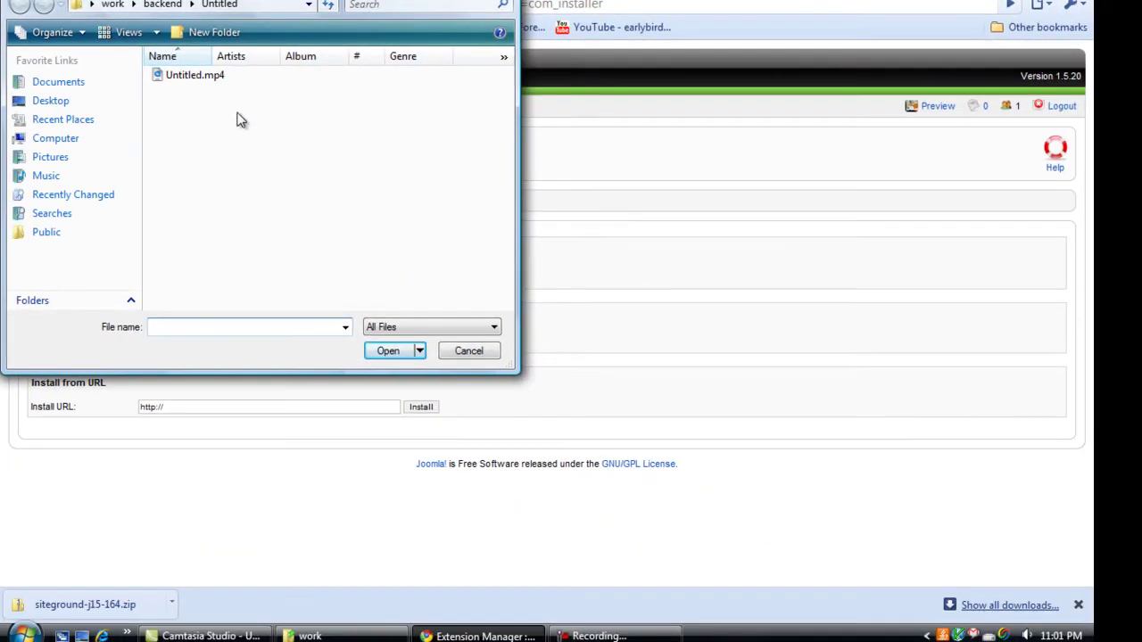
{"action": "left_click", "coordinate": [92, 5]}
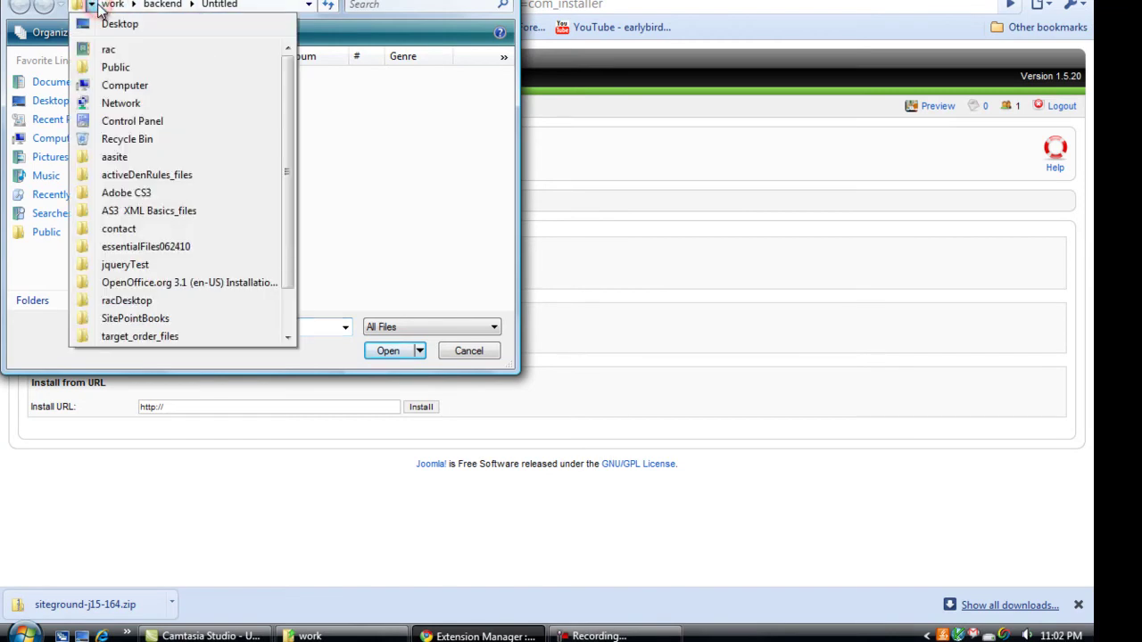
{"action": "left_click", "coordinate": [133, 4]}
{"action": "left_click", "coordinate": [91, 4]}
{"action": "left_click", "coordinate": [105, 49]}
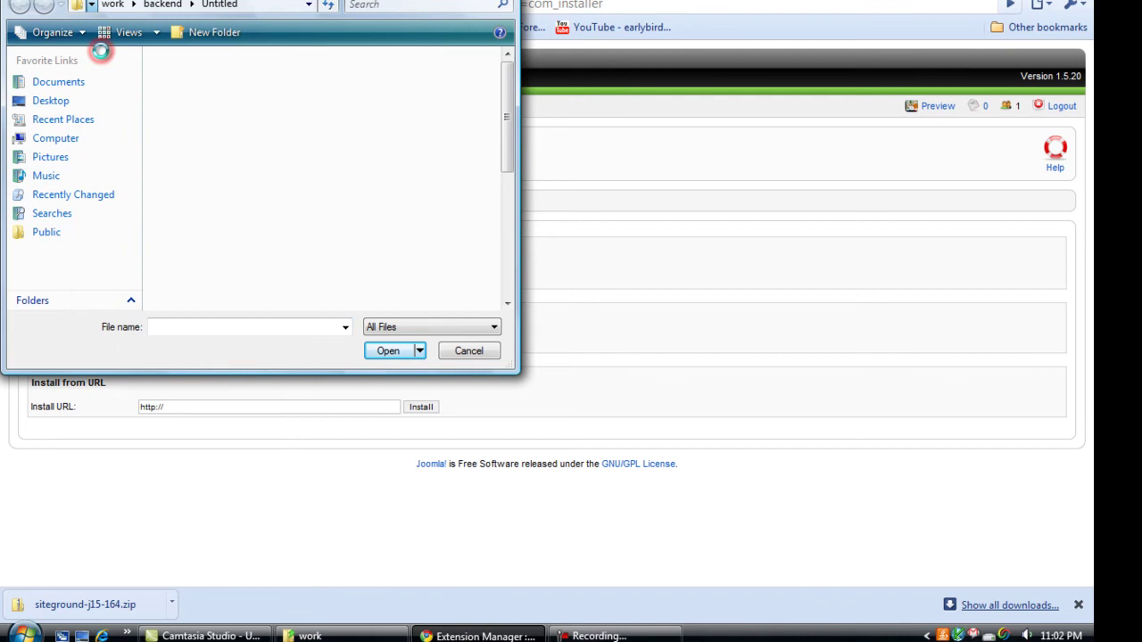
{"action": "double_click", "coordinate": [247, 219]}
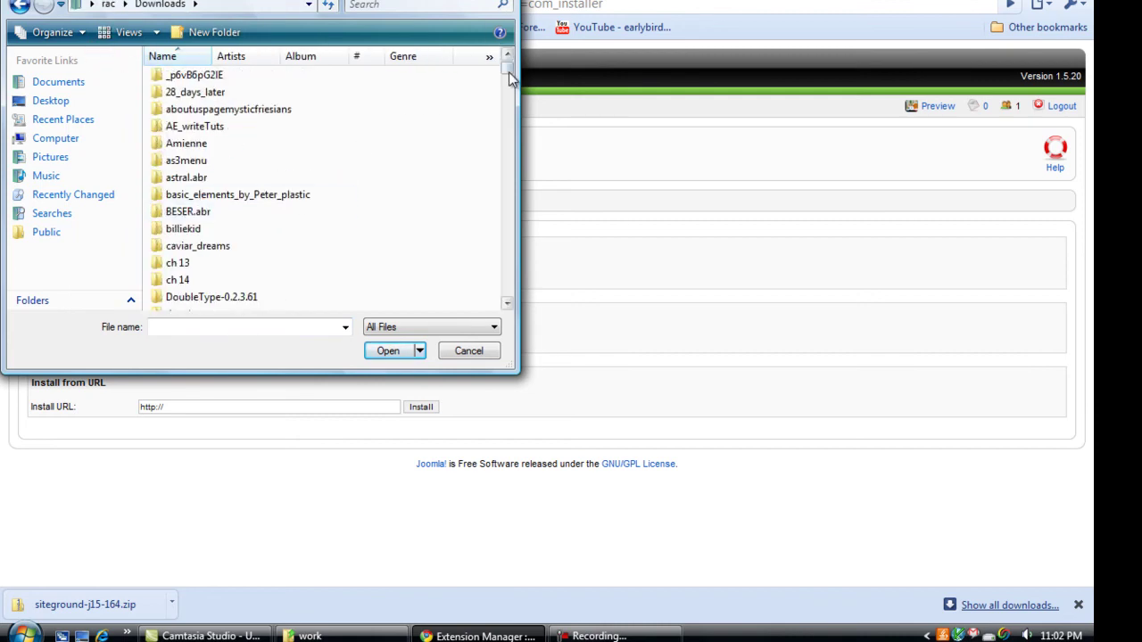
{"action": "left_click_drag", "start_coordinate": [506, 74], "coordinate": [513, 277]}
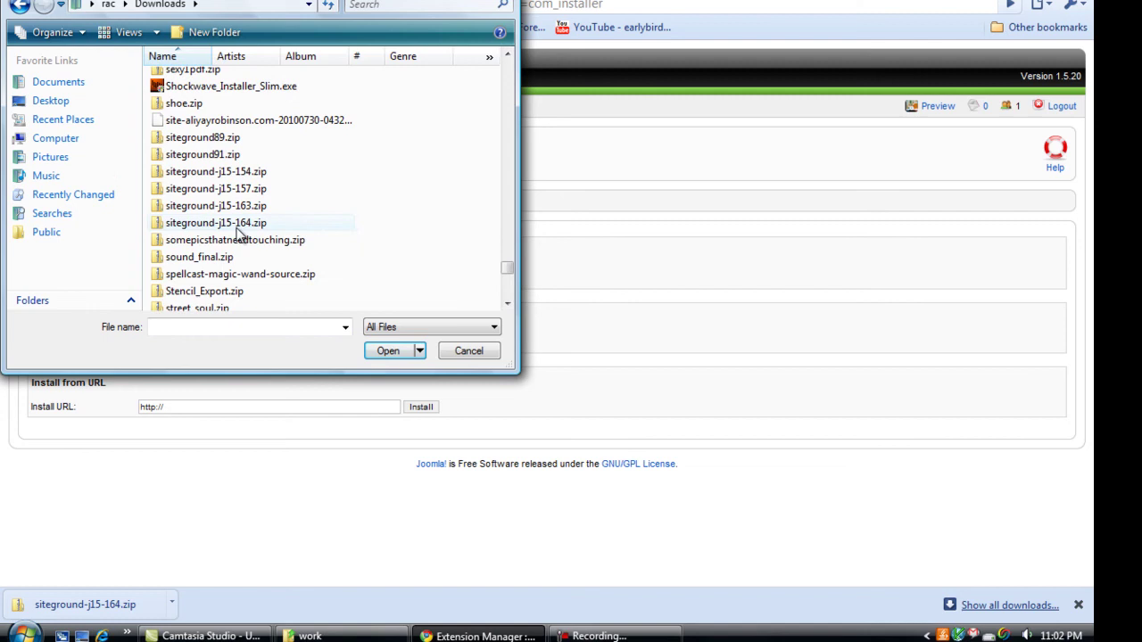
{"action": "left_click", "coordinate": [190, 225]}
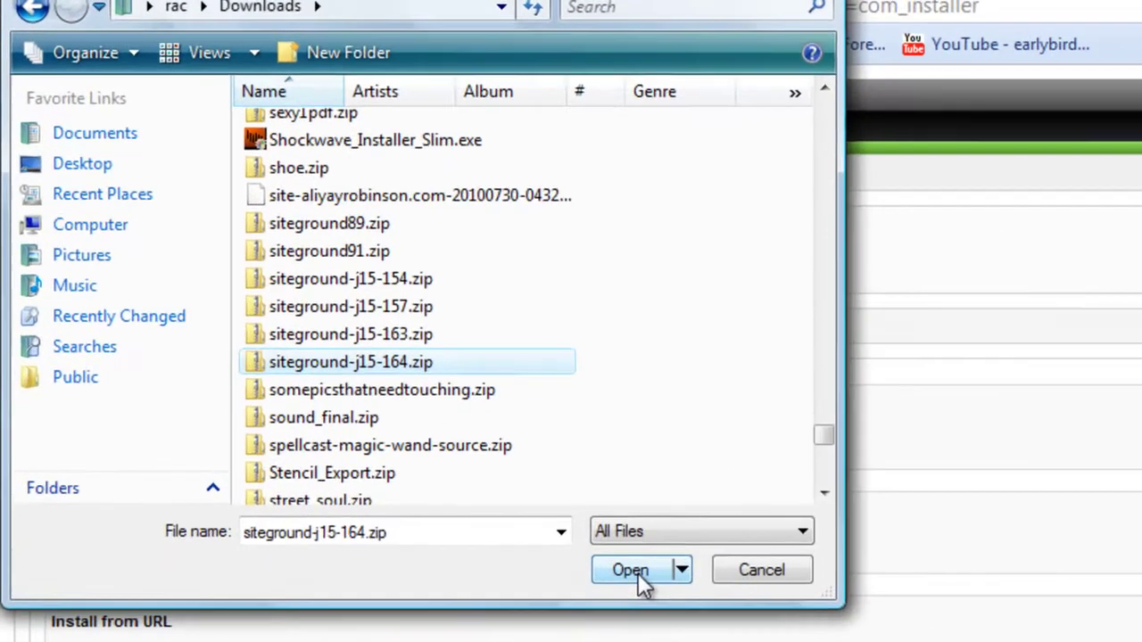
{"action": "left_click", "coordinate": [394, 354]}
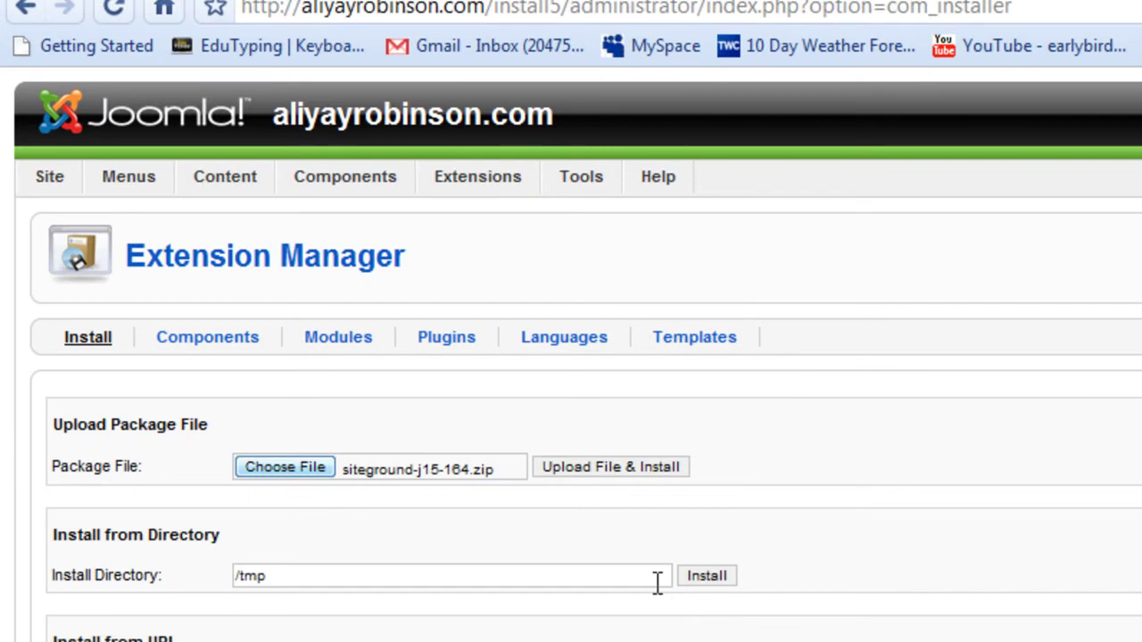
Upload and install siteground-j15-164.zip, then view it listed in the Template Manager
{"action": "left_click", "coordinate": [615, 472]}
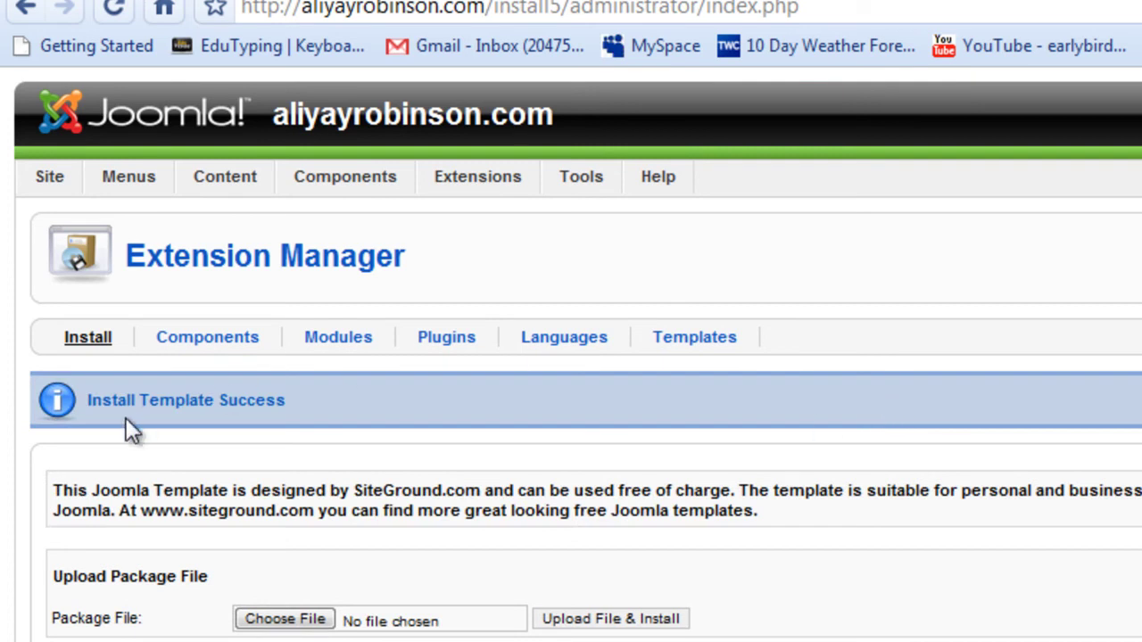
{"action": "left_click_drag", "start_coordinate": [286, 401], "coordinate": [116, 401]}
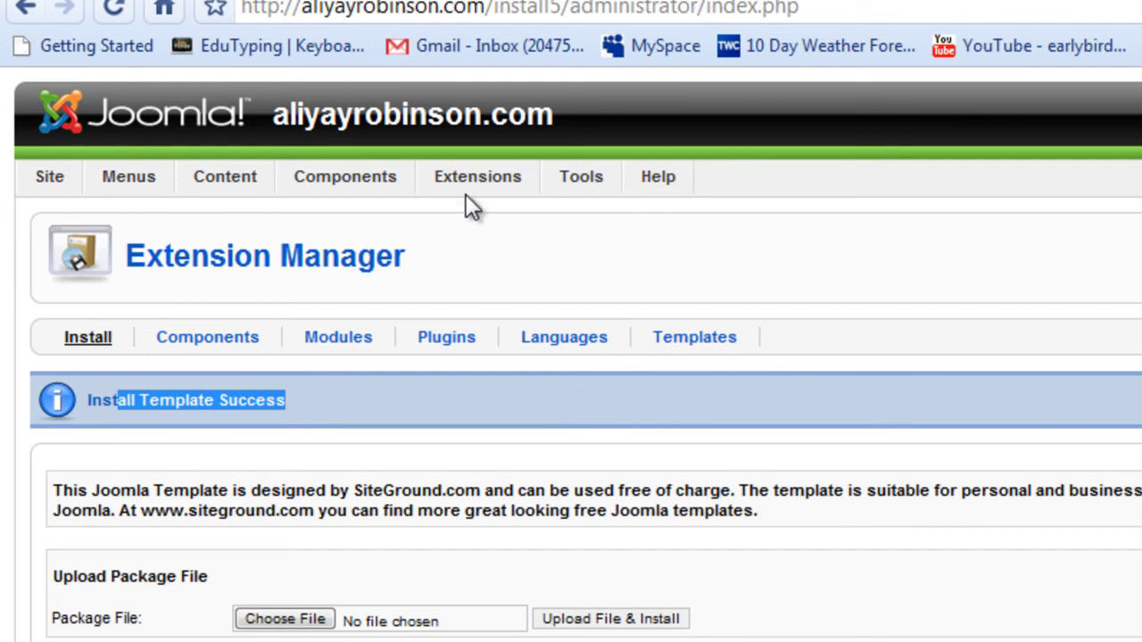
{"action": "mouse_move", "coordinate": [455, 185]}
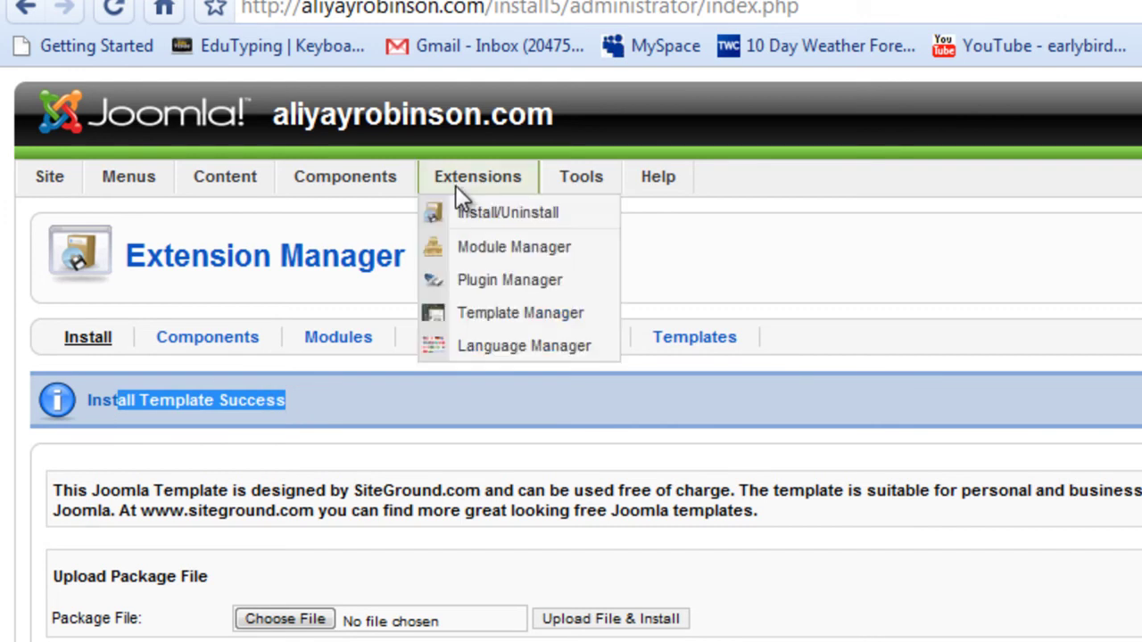
{"action": "left_click", "coordinate": [506, 315]}
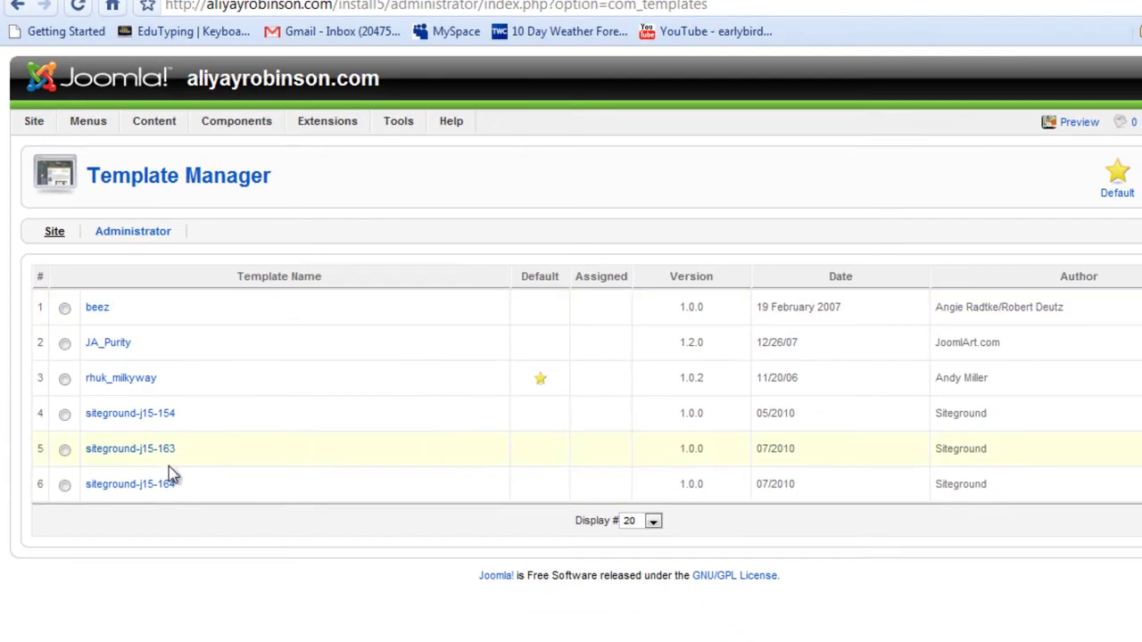
Select siteground-j15-164 and set it as the default site template
{"action": "mouse_move", "coordinate": [166, 497]}
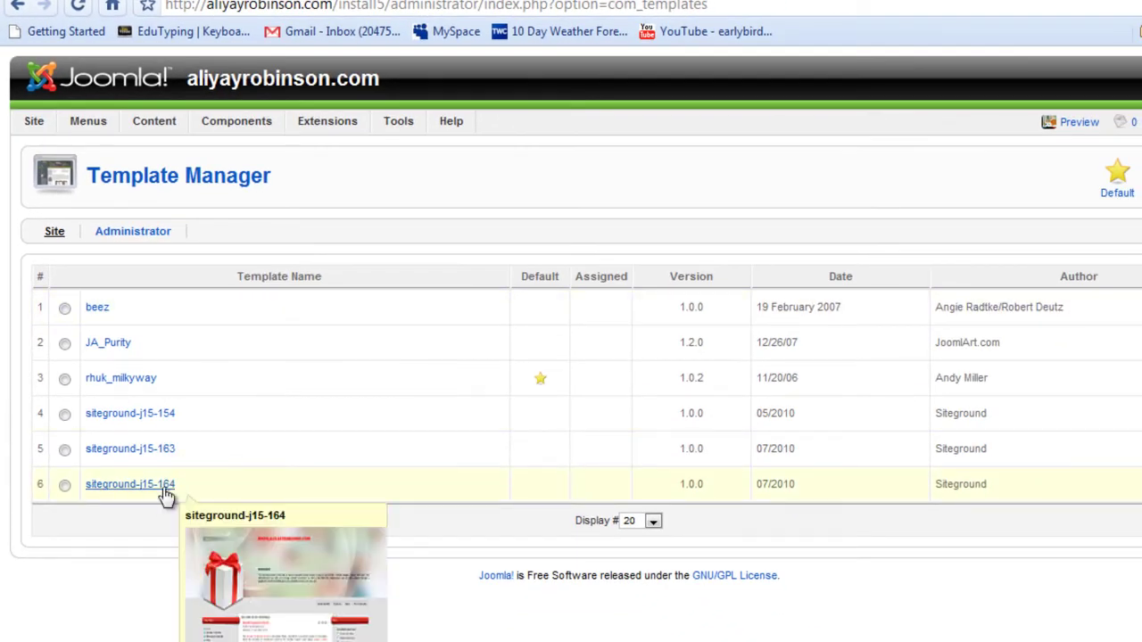
{"action": "left_click", "coordinate": [65, 487]}
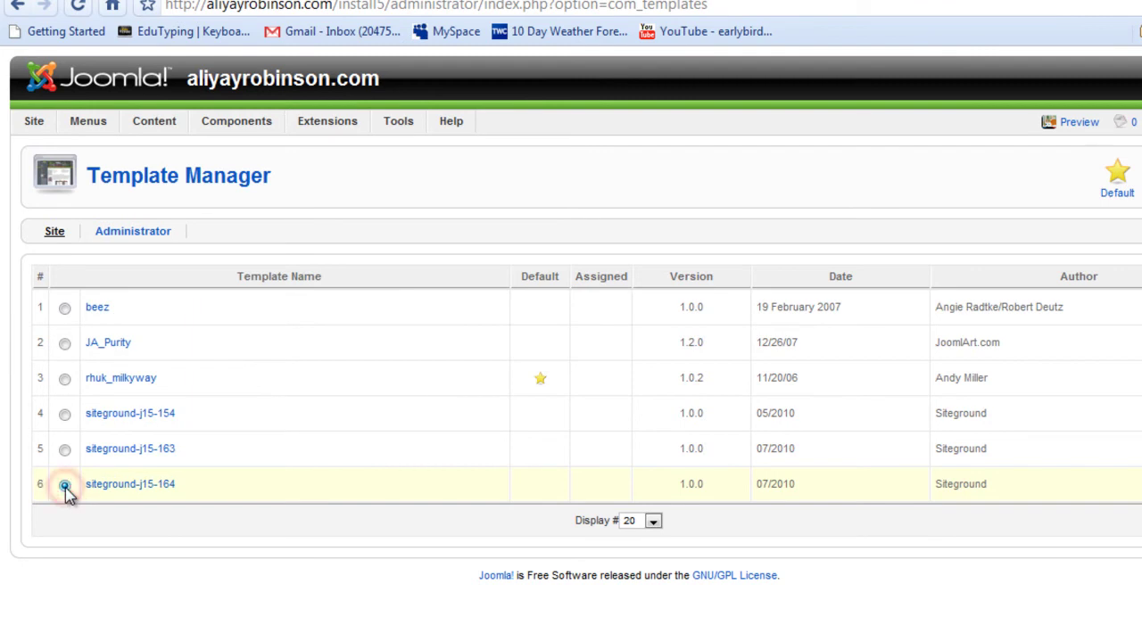
{"action": "left_click", "coordinate": [1113, 190]}
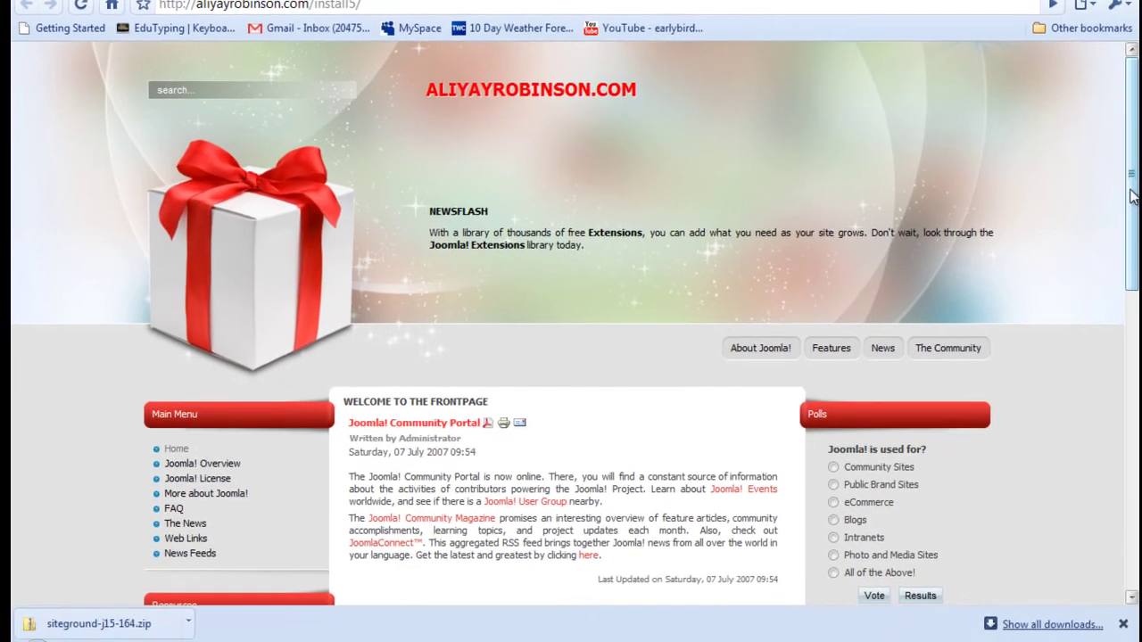
Scroll through the front page to inspect the Present gift-box design
{"action": "scroll", "coordinate": [1134, 504], "scroll_direction": "down", "scroll_amount": 10}
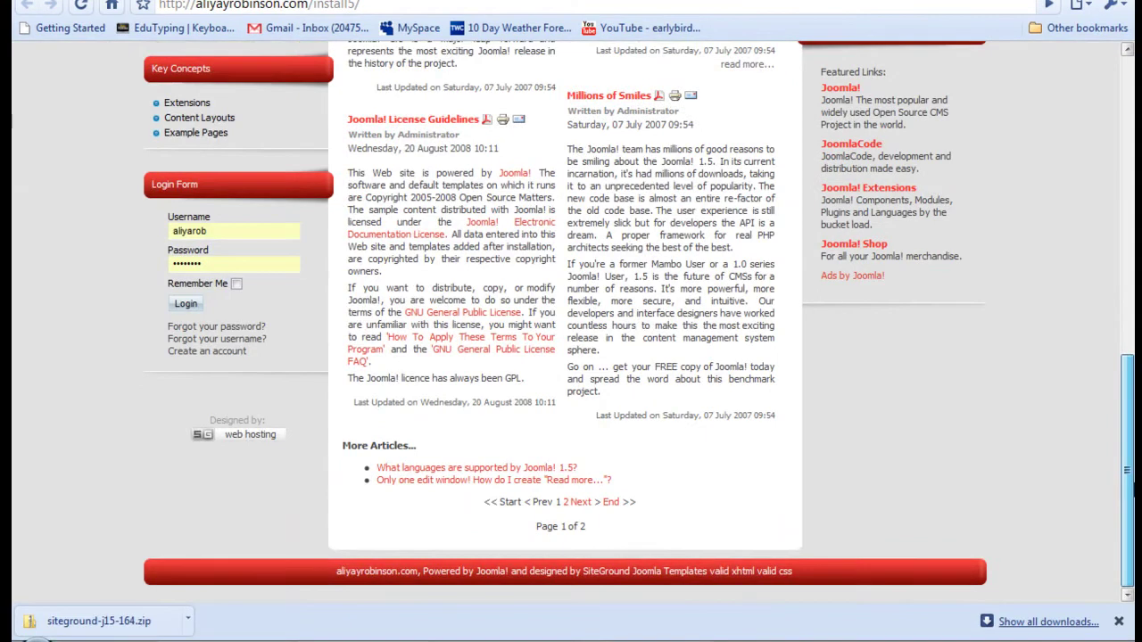
{"action": "scroll", "coordinate": [1134, 504], "scroll_direction": "up", "scroll_amount": 10}
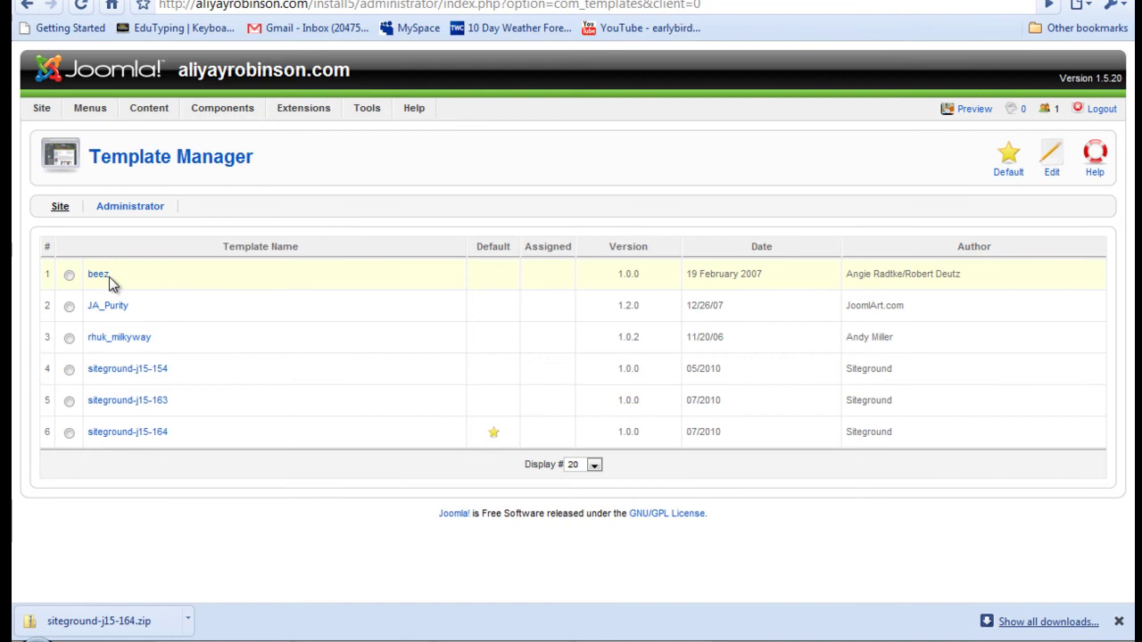
Select beez and set it as default in place of siteground-j15-164
{"action": "mouse_move", "coordinate": [114, 342]}
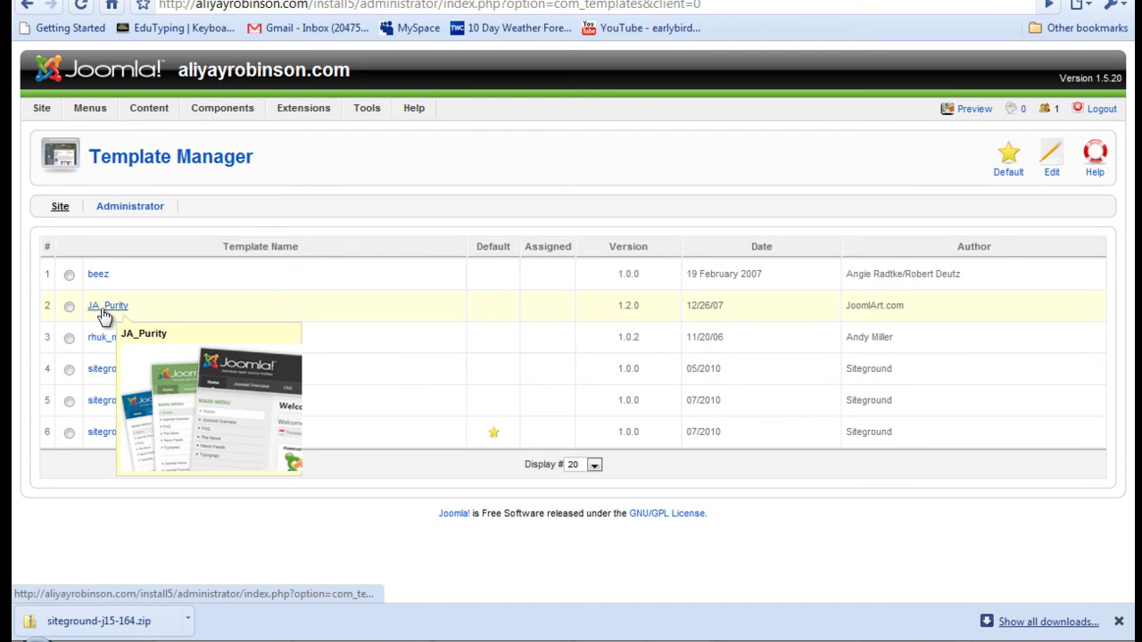
{"action": "left_click", "coordinate": [69, 276]}
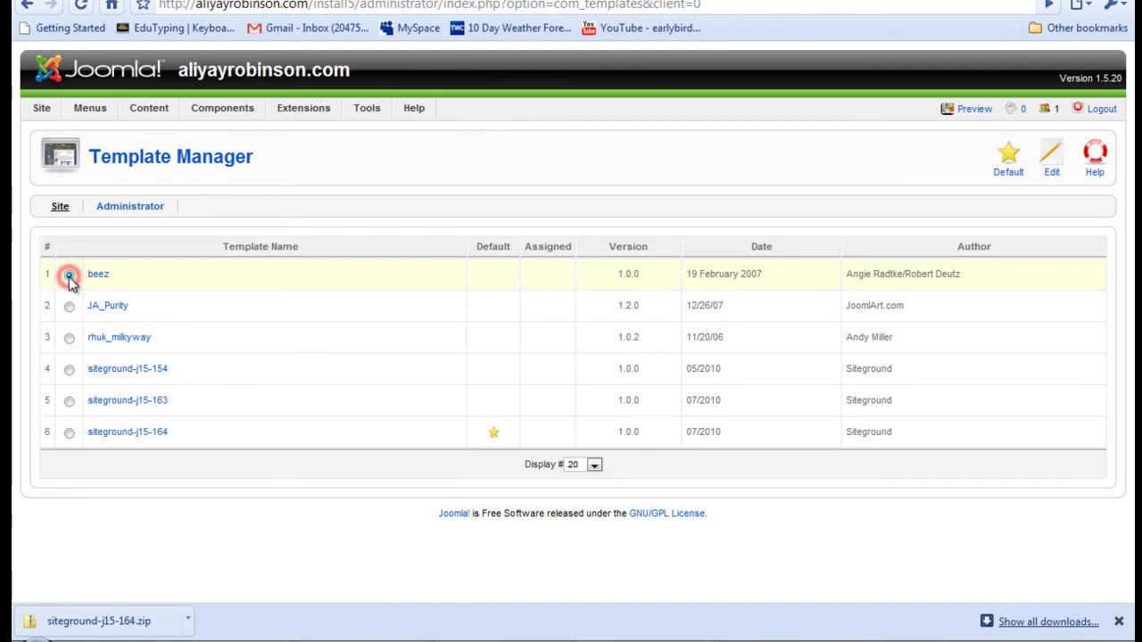
{"action": "left_click", "coordinate": [1008, 168]}
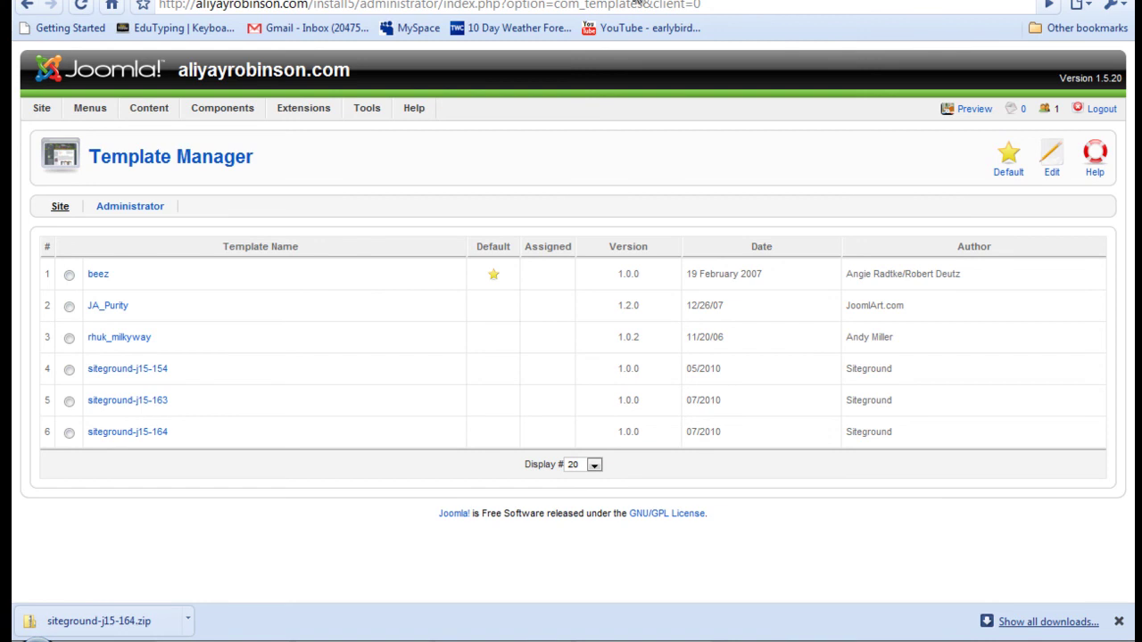
Reload the site's front page to preview it in the Beez template and scroll through it
{"action": "left_click", "coordinate": [197, 1]}
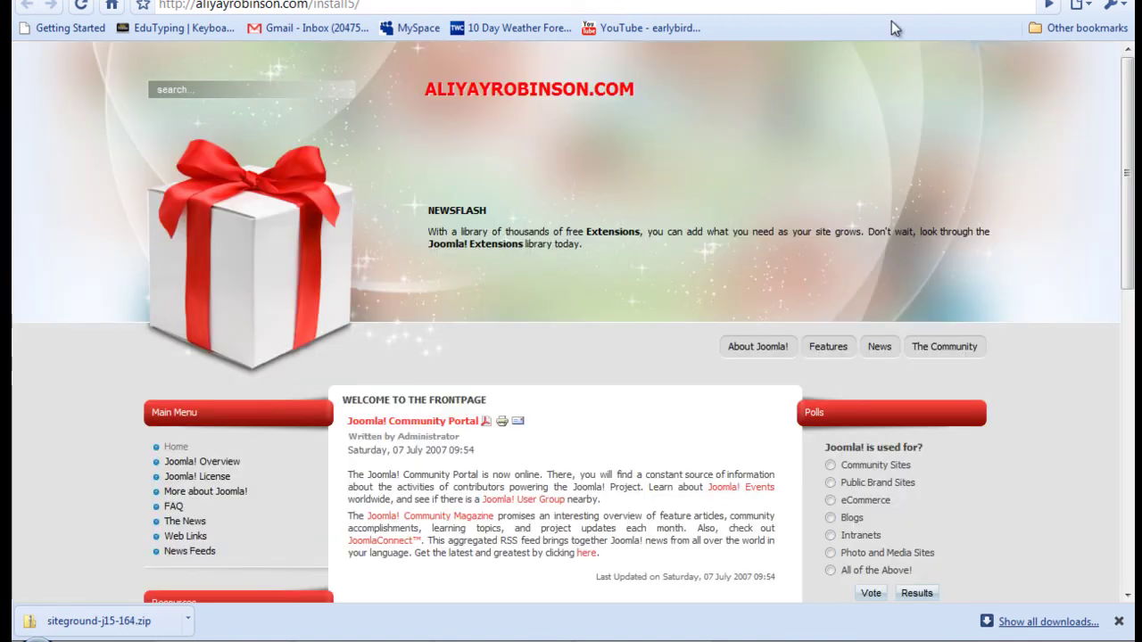
{"action": "left_click", "coordinate": [111, 5]}
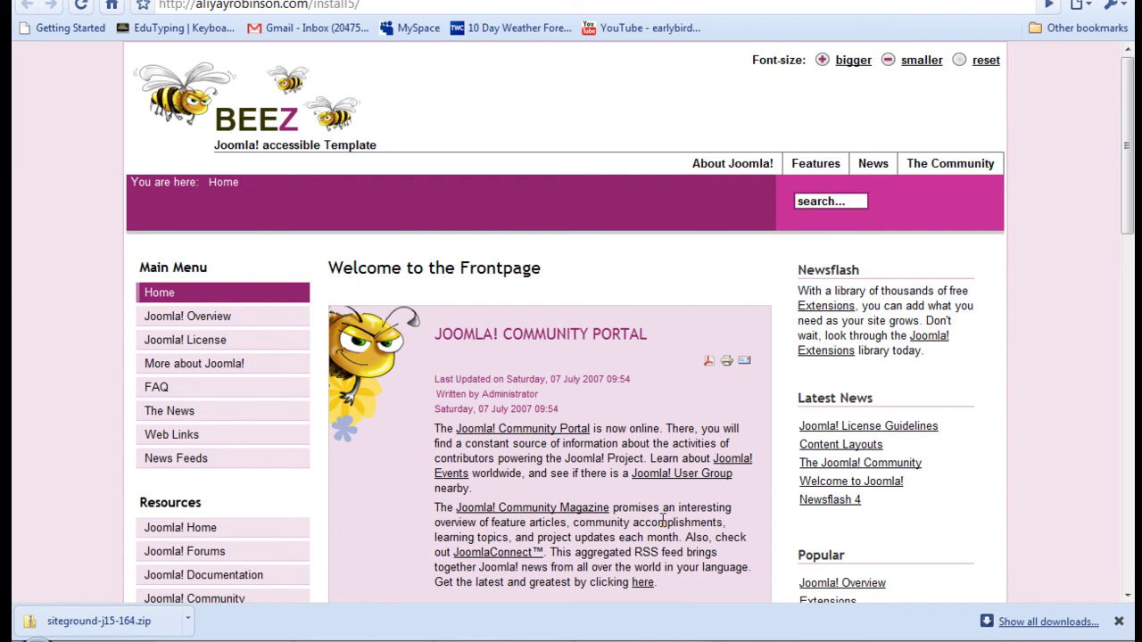
{"action": "left_click_drag", "start_coordinate": [1124, 146], "coordinate": [1126, 63]}
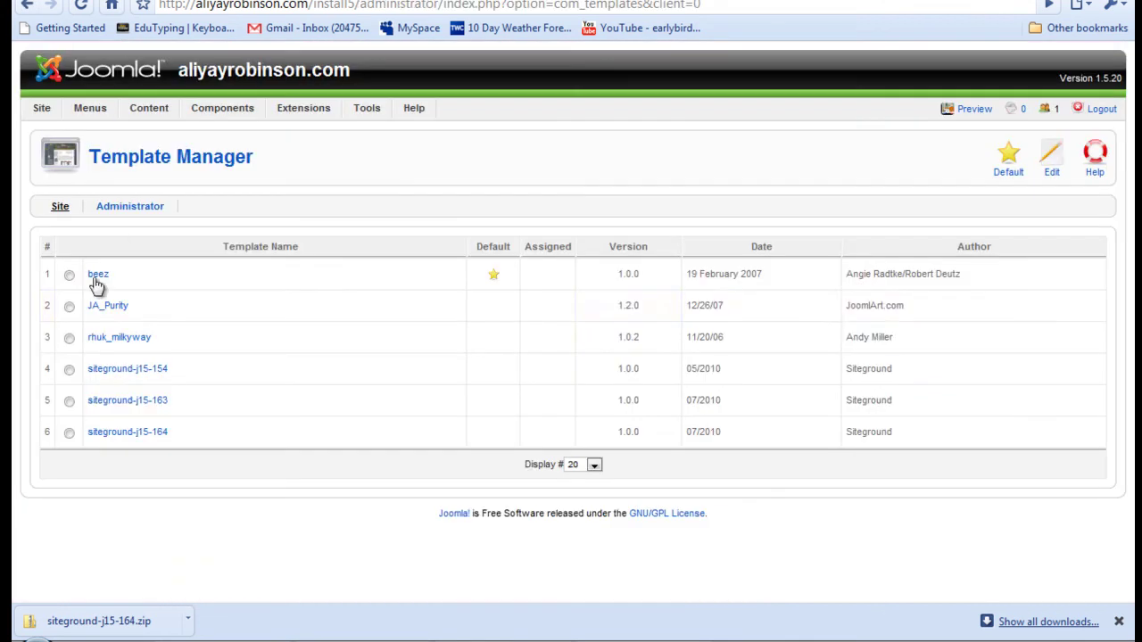
Set JA_Purity as the default template and reload the front page to see its green design
{"action": "left_click", "coordinate": [70, 308]}
{"action": "left_click", "coordinate": [1017, 164]}
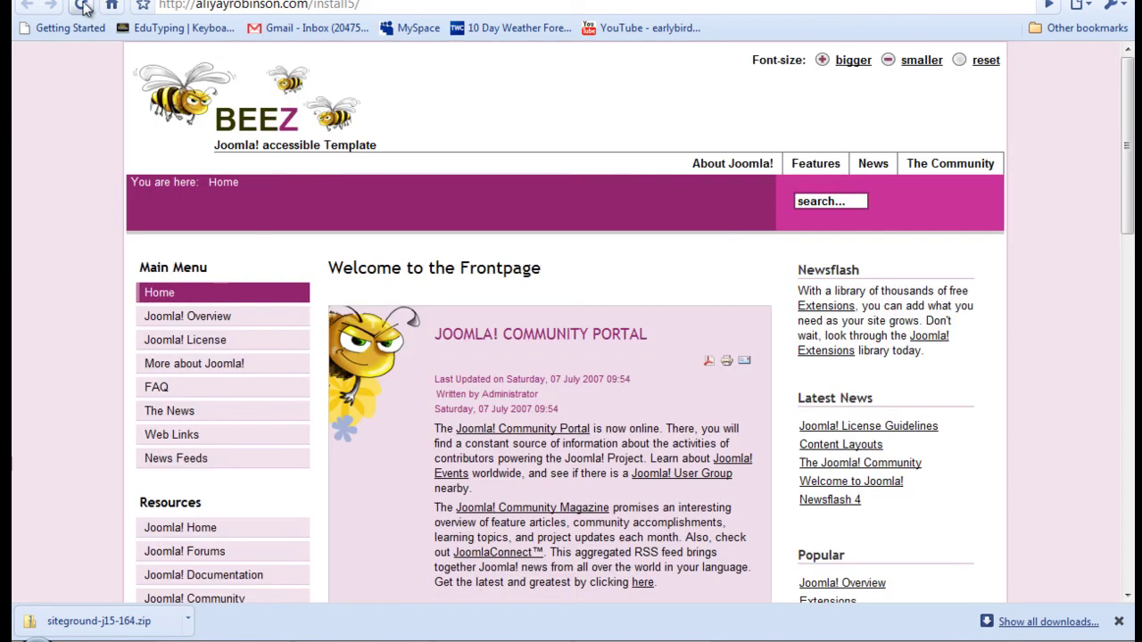
{"action": "left_click", "coordinate": [82, 6]}
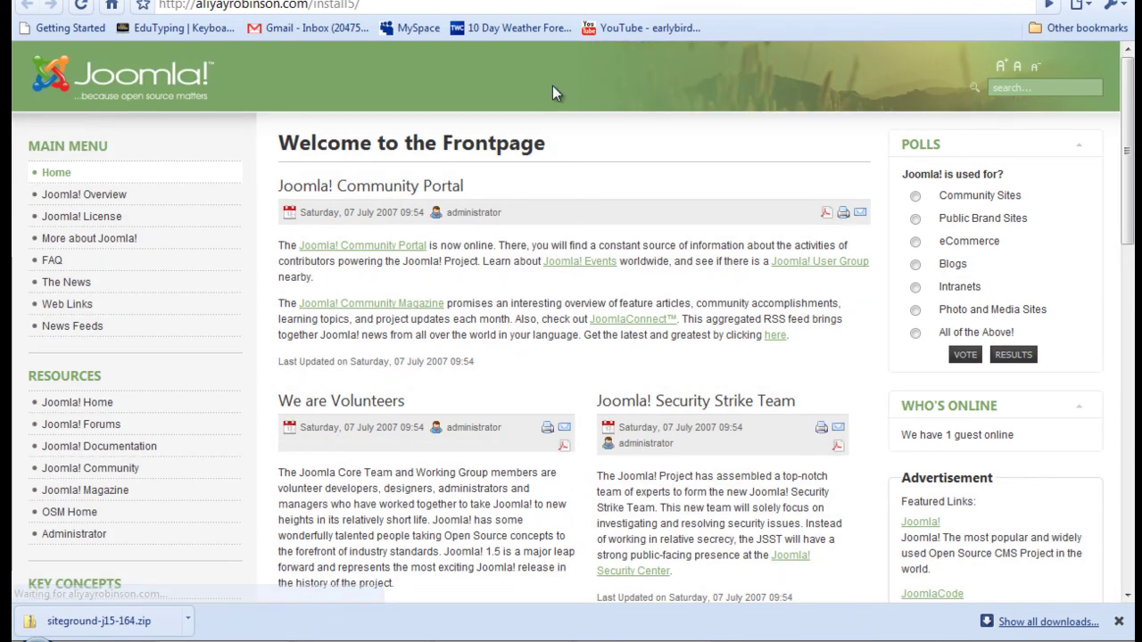
{"action": "mouse_move", "coordinate": [1129, 114]}
{"action": "left_mouse_down"}
{"action": "mouse_move", "coordinate": [1131, 417]}
{"action": "mouse_move", "coordinate": [1130, 107]}
{"action": "left_mouse_up"}
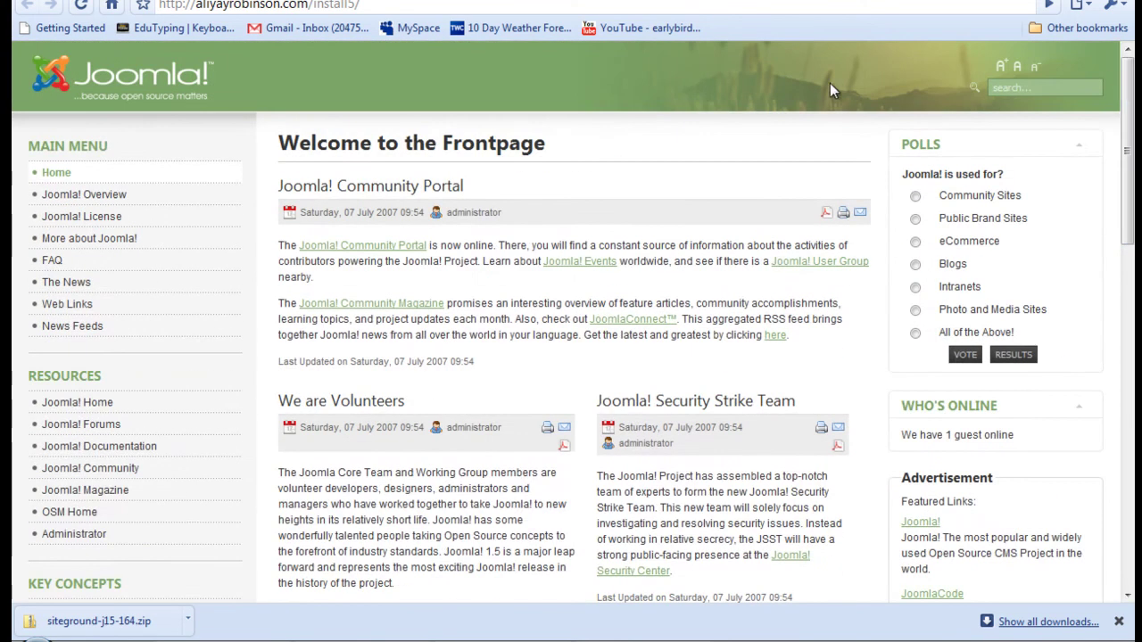